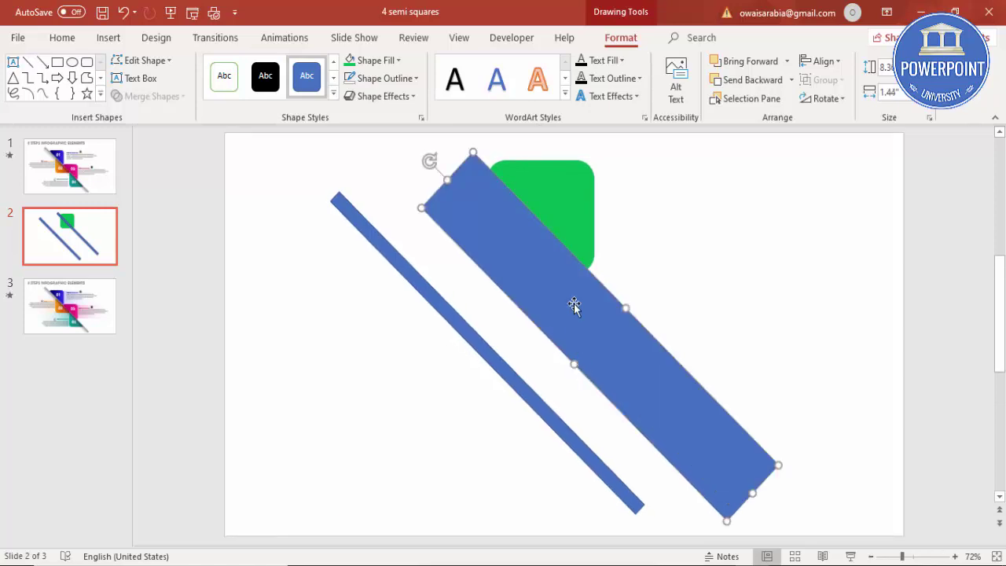
- Subtract the wide blue bar from the green square, leaving a rounded half-square
{"action": "left_click", "coordinate": [561, 187]}
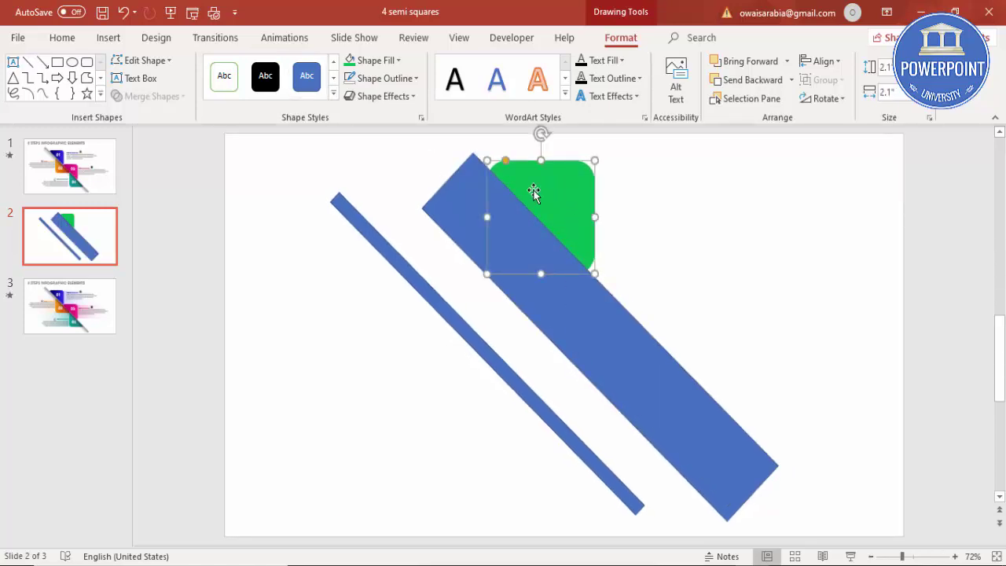
{"action": "left_click", "coordinate": [450, 206], "text": "shift"}
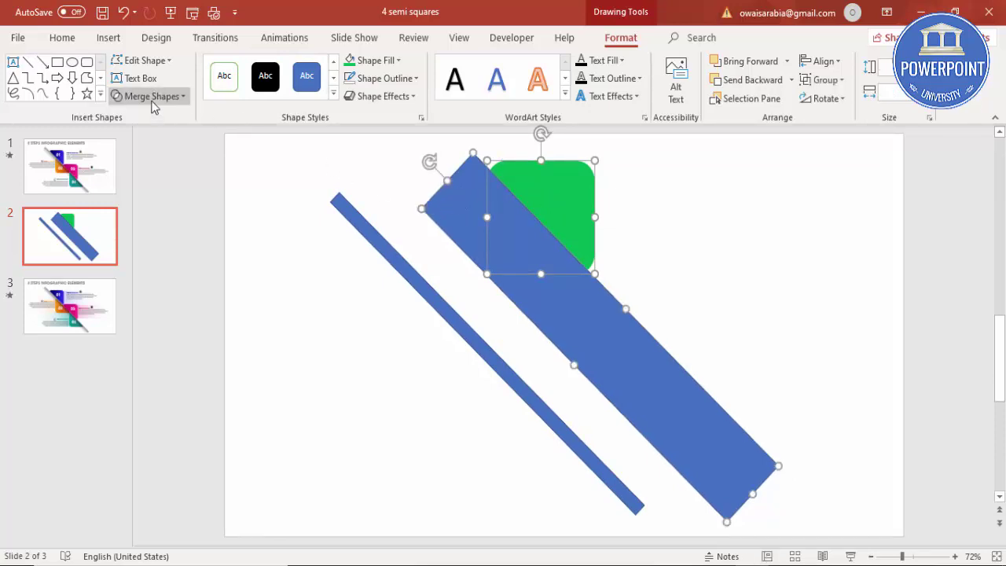
{"action": "left_click", "coordinate": [153, 98]}
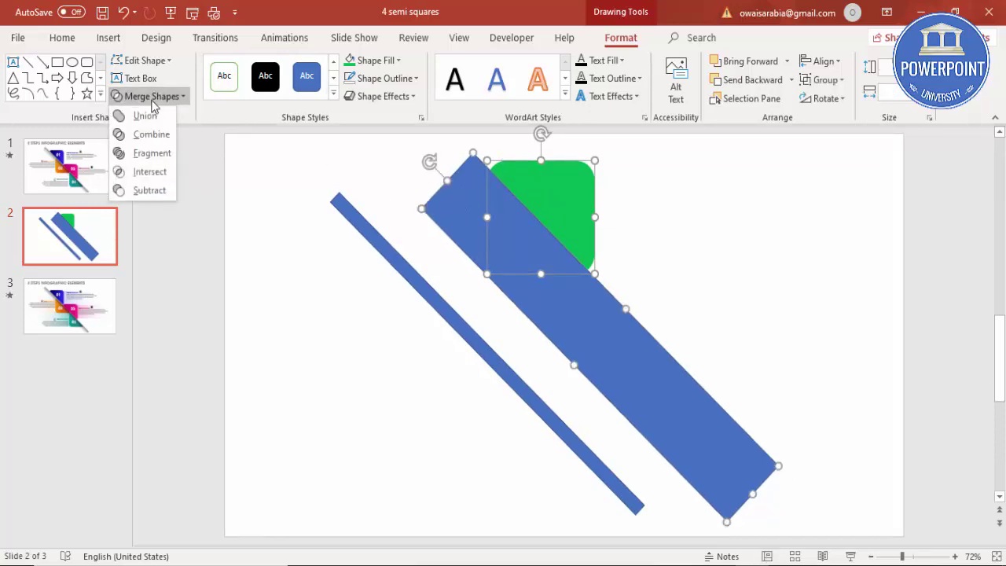
{"action": "left_click", "coordinate": [154, 193]}
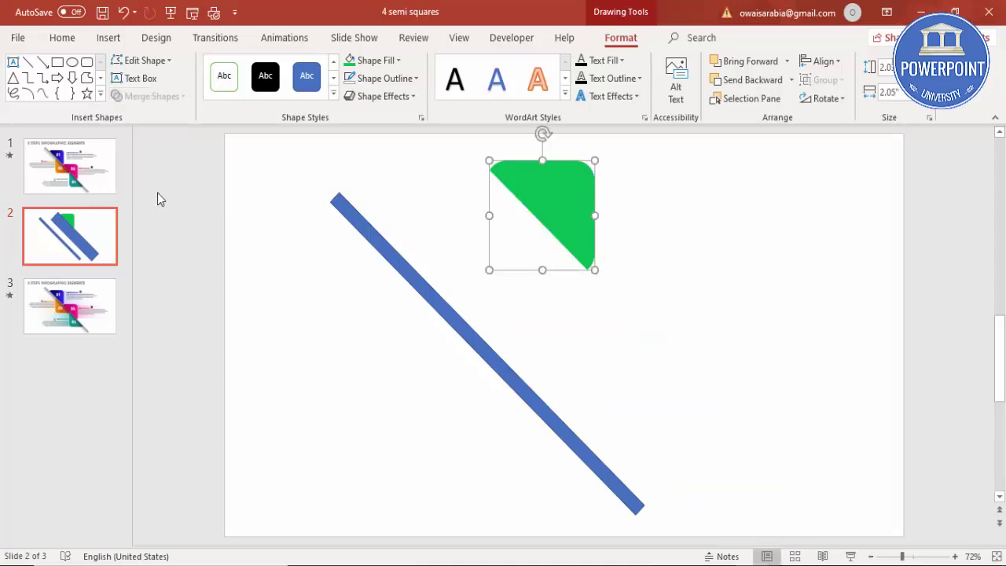
- Thicken the thin blue line slightly and fit the green half-square against its top end
{"action": "left_click", "coordinate": [448, 327]}
{"action": "left_click_drag", "start_coordinate": [484, 358], "coordinate": [492, 352]}
{"action": "left_click_drag", "start_coordinate": [573, 213], "coordinate": [441, 246]}
{"action": "key", "text": "Down"}
{"action": "key", "text": "Down"}
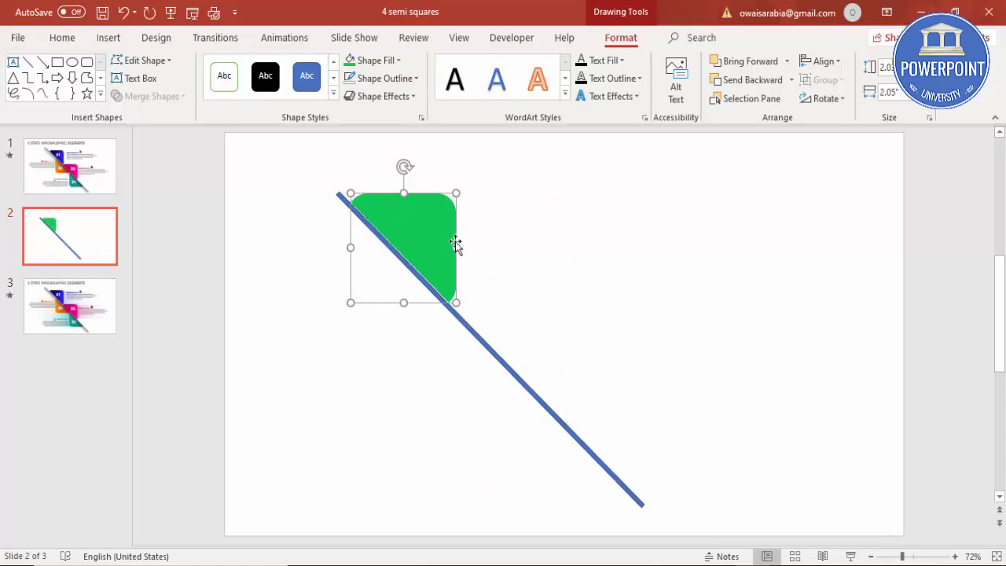
{"action": "key", "text": "Right"}
{"action": "key", "text": "Right"}
{"action": "key", "text": "Down"}
{"action": "key", "text": "Down"}
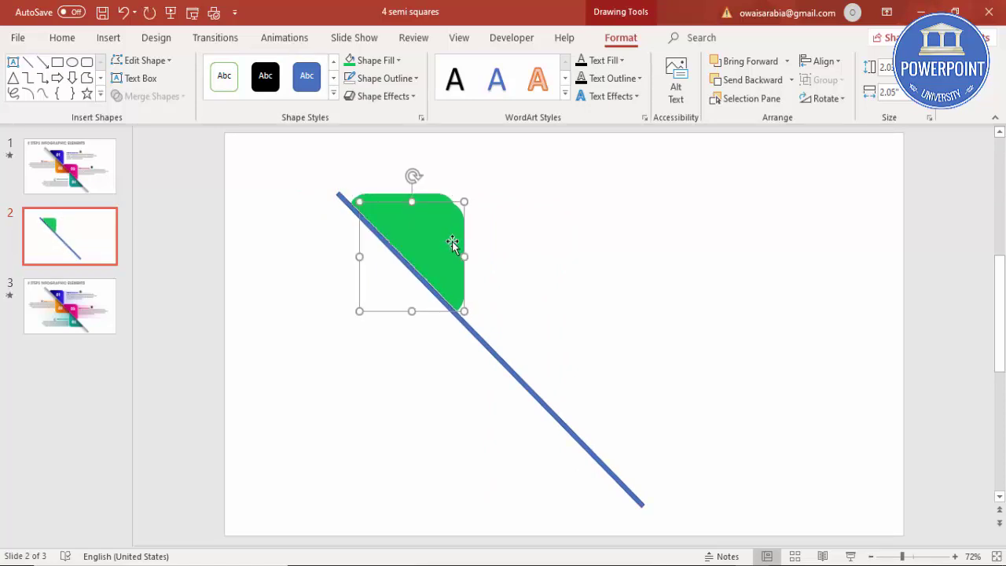
- Copy the green half-square, flip it vertically, rotate it 90° right, and fit it below the line
{"action": "left_click_drag", "start_coordinate": [450, 245], "coordinate": [442, 365]}
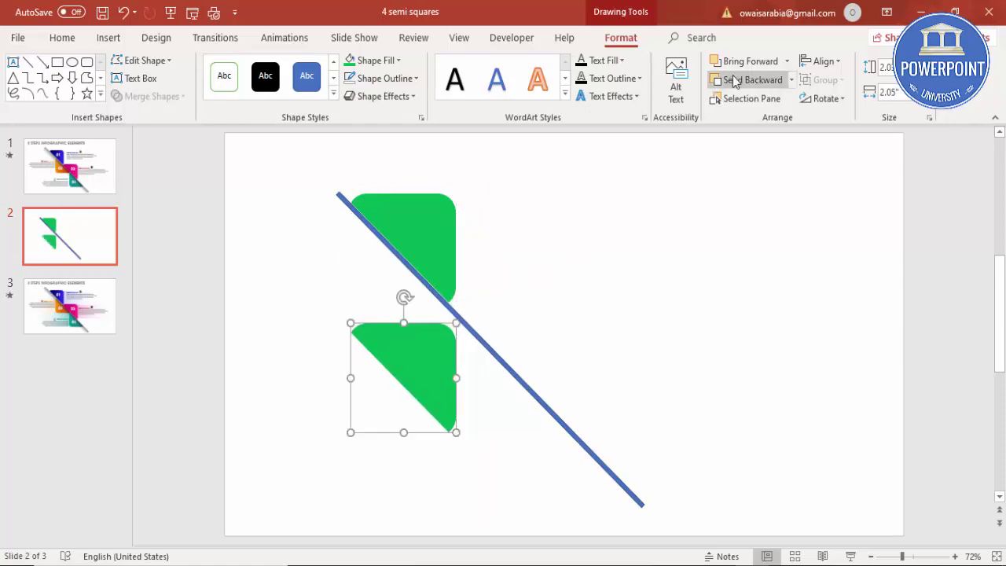
{"action": "left_click", "coordinate": [824, 98]}
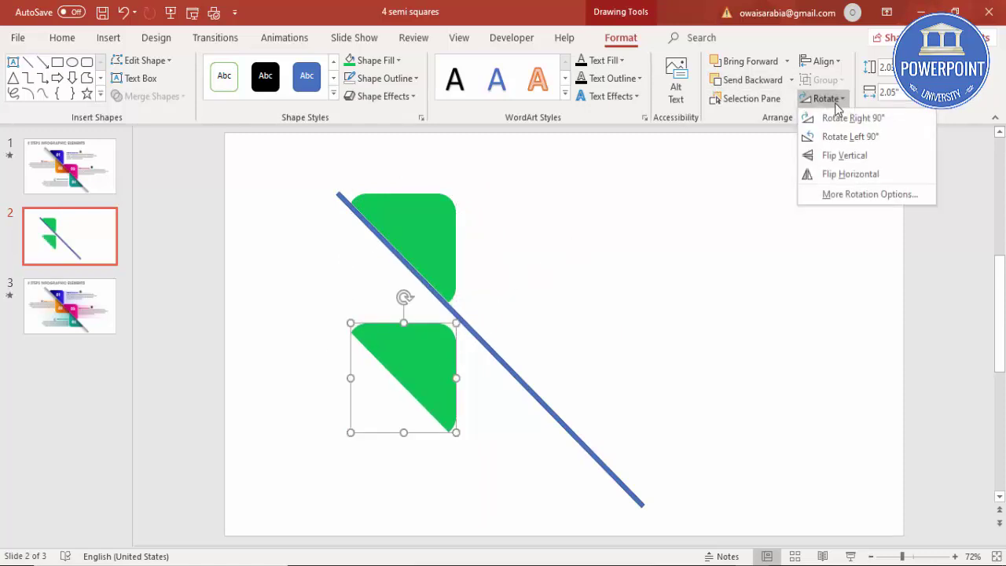
{"action": "left_click", "coordinate": [870, 158]}
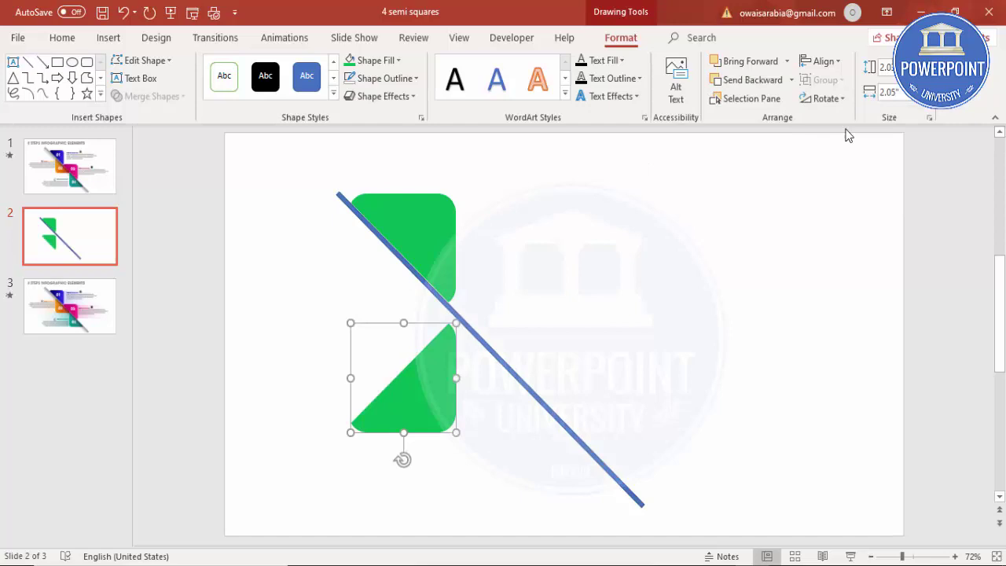
{"action": "left_click", "coordinate": [831, 99]}
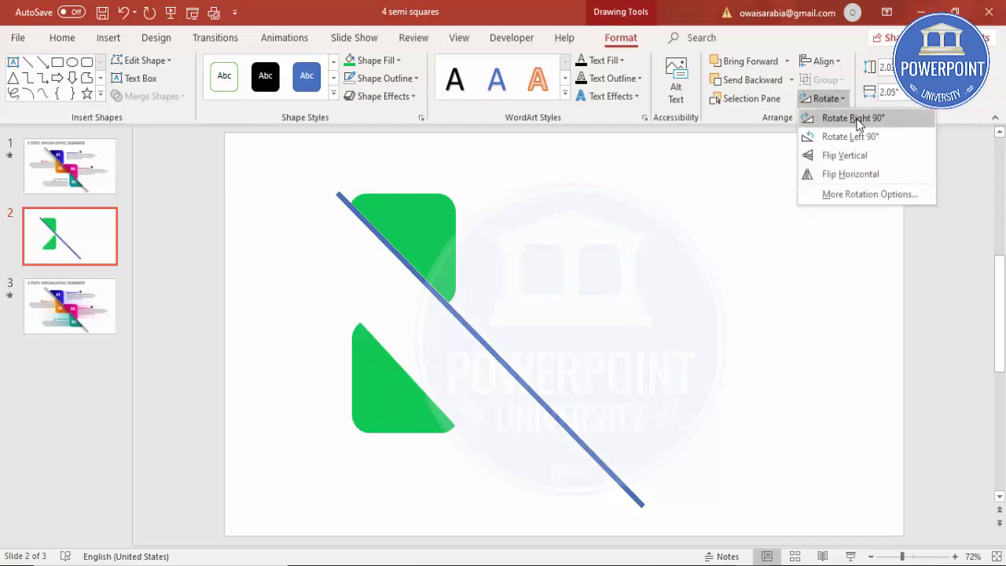
{"action": "left_click", "coordinate": [855, 119]}
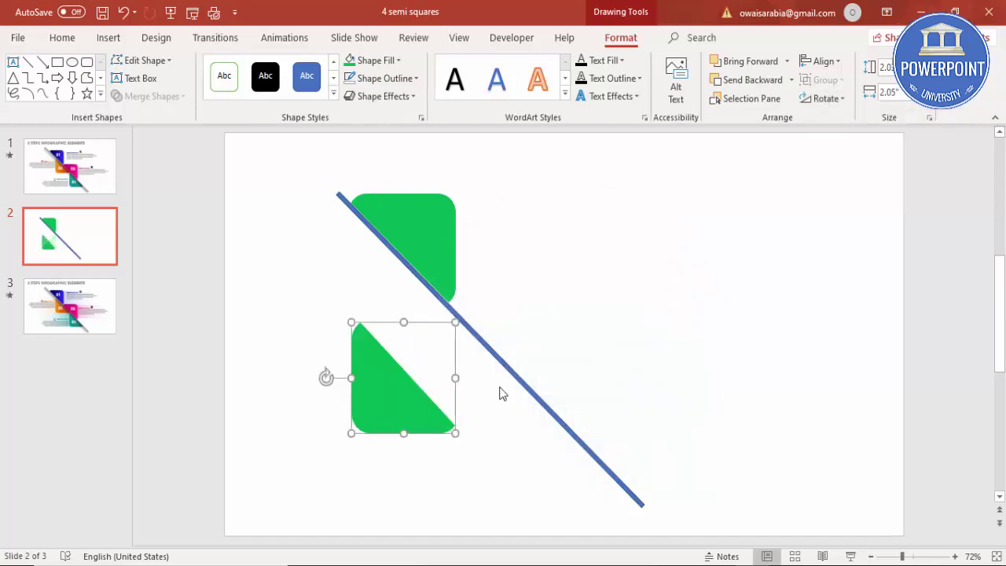
{"action": "left_click_drag", "start_coordinate": [396, 401], "coordinate": [351, 312]}
{"action": "left_click_drag", "start_coordinate": [442, 327], "coordinate": [452, 326]}
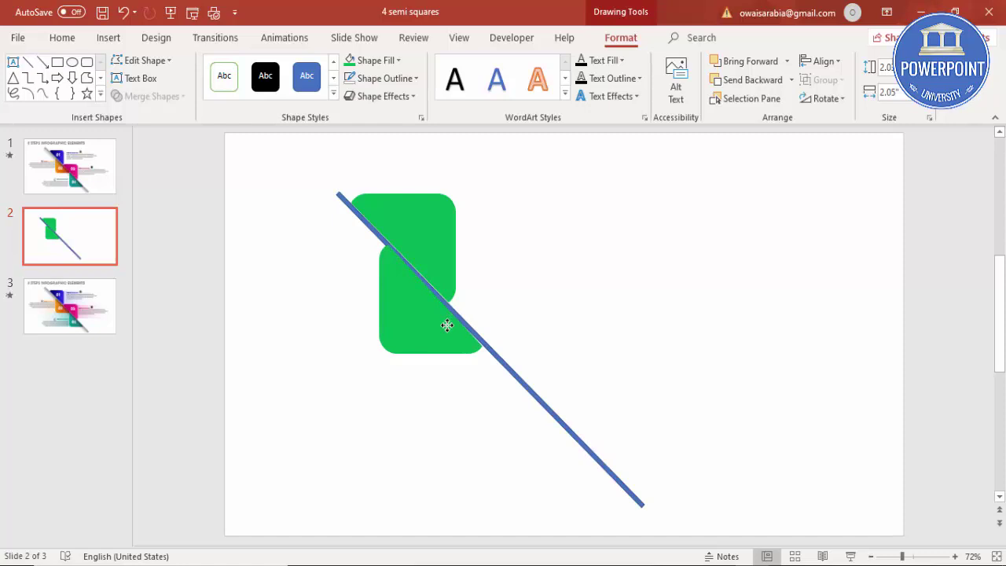
- Fill the flipped lower piece with gold and shift it slightly down-right
{"action": "left_click", "coordinate": [391, 59]}
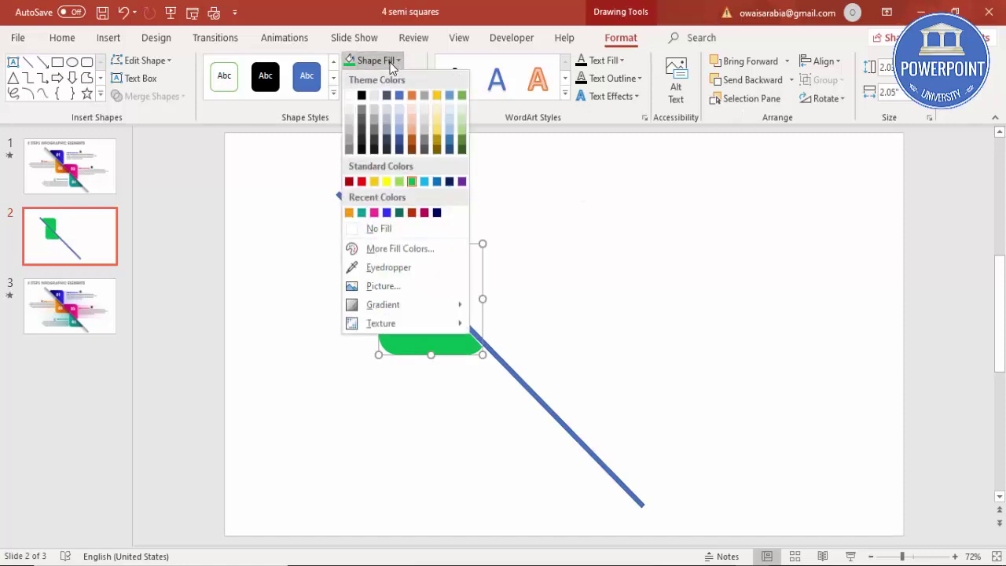
{"action": "left_click", "coordinate": [374, 181]}
{"action": "left_click_drag", "start_coordinate": [436, 357], "coordinate": [453, 372]}
- Copy the green and gold pieces further down the line, rotating the gold copy to fit
{"action": "left_click", "coordinate": [444, 219]}
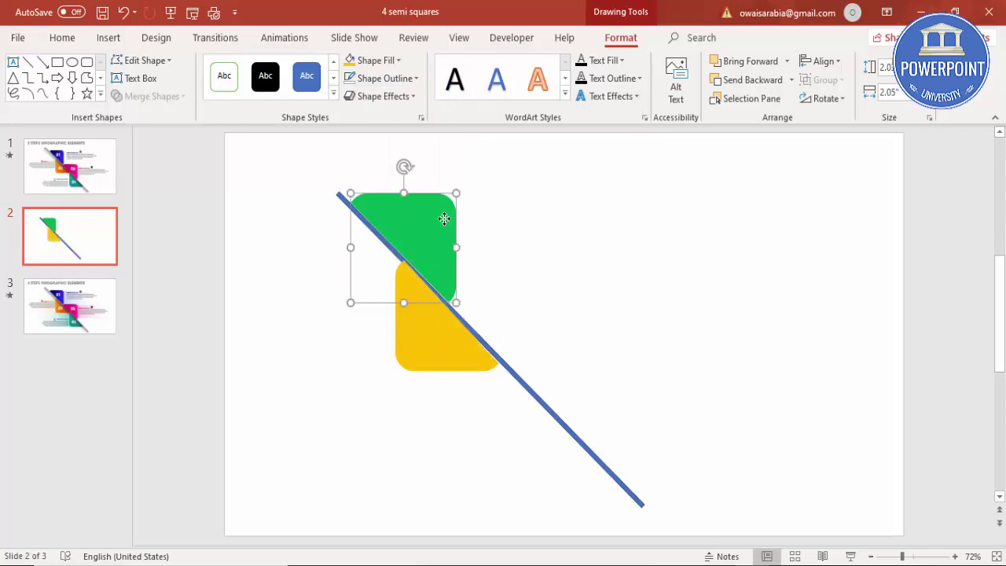
{"action": "left_click_drag", "start_coordinate": [444, 219], "coordinate": [526, 320]}
{"action": "left_click", "coordinate": [442, 353]}
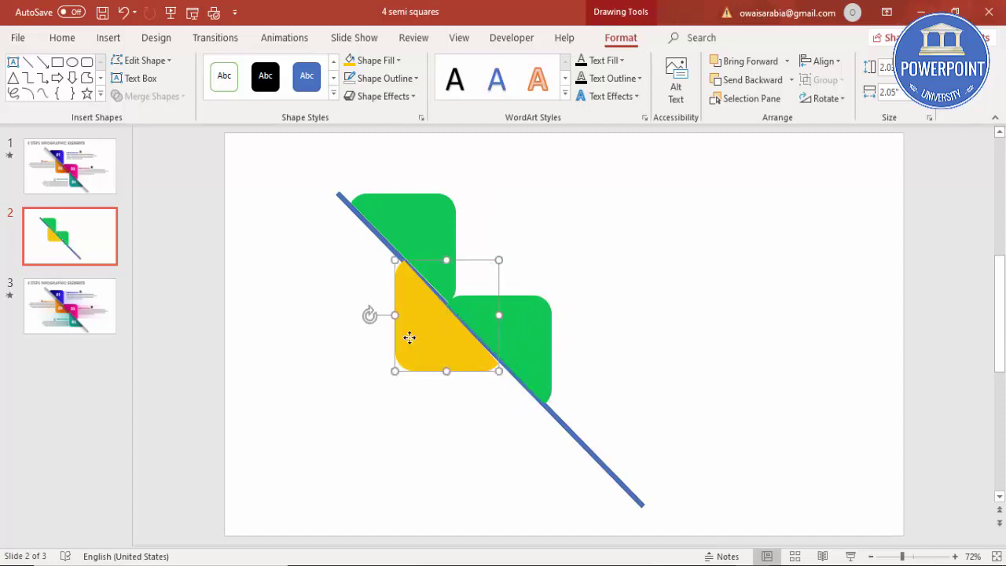
{"action": "left_click_drag", "start_coordinate": [440, 361], "coordinate": [527, 454]}
{"action": "left_click_drag", "start_coordinate": [472, 411], "coordinate": [463, 411]}
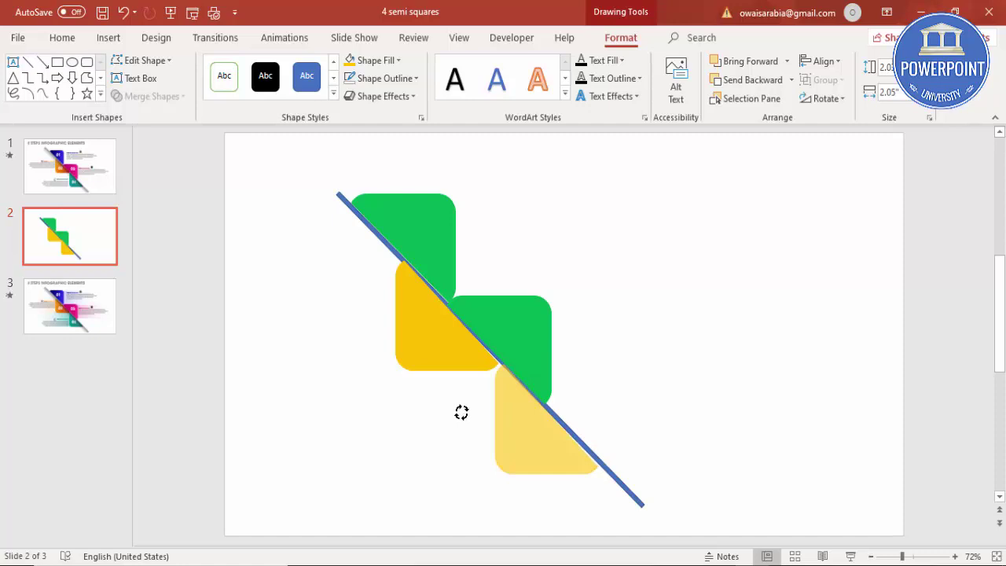
{"action": "left_click_drag", "start_coordinate": [460, 416], "coordinate": [460, 419]}
{"action": "left_click_drag", "start_coordinate": [526, 415], "coordinate": [524, 415]}
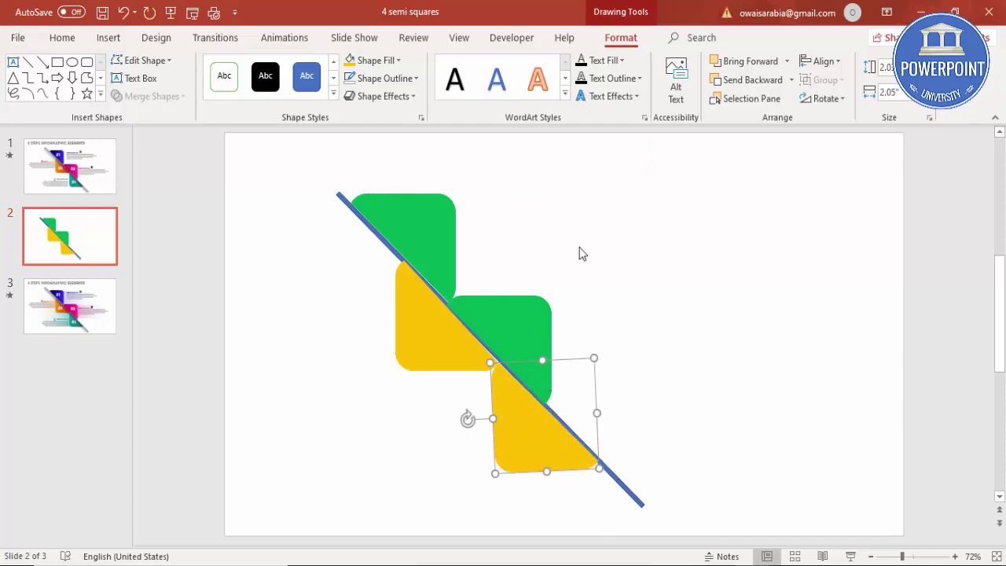
{"action": "left_click", "coordinate": [572, 270]}
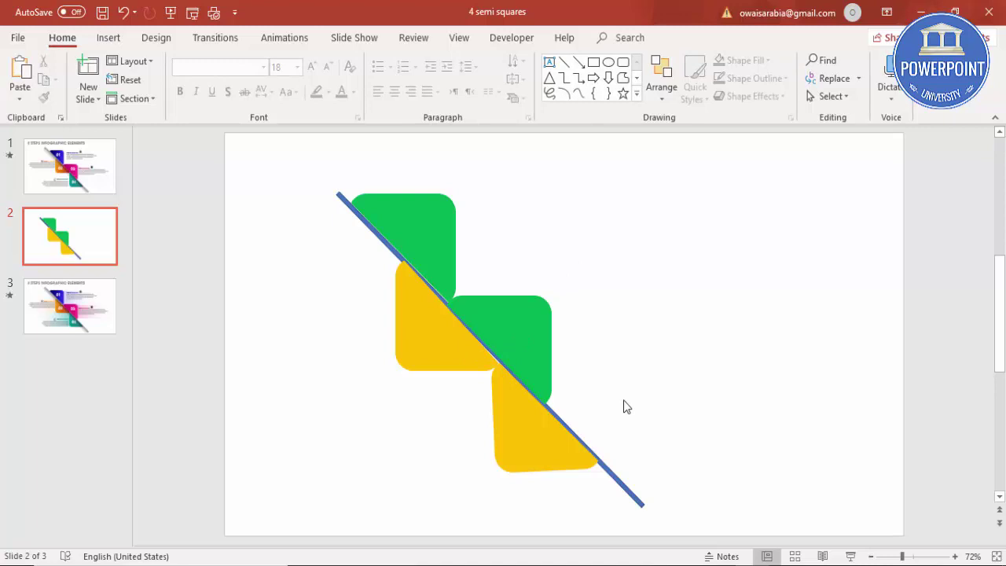
- Duplicate the diagonal blue line and place the copy up-right of the squares
{"action": "left_click", "coordinate": [339, 195]}
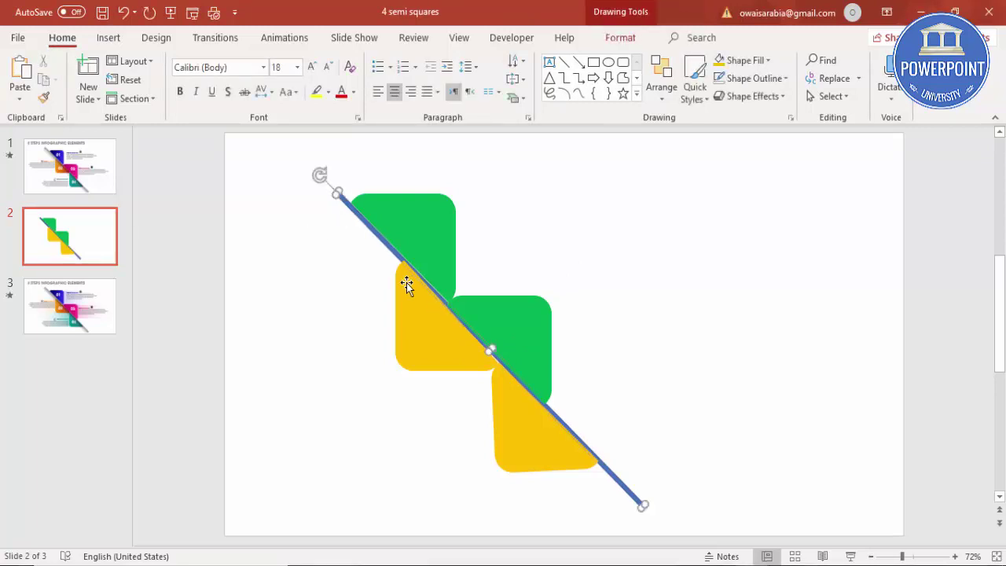
{"action": "left_click", "coordinate": [312, 248]}
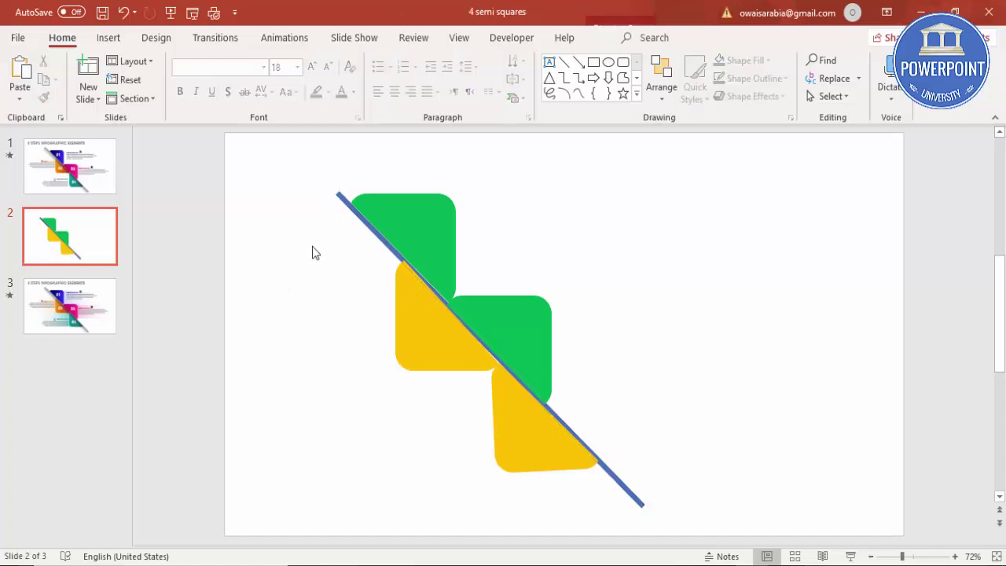
{"action": "left_click", "coordinate": [341, 193]}
{"action": "left_click_drag", "start_coordinate": [341, 193], "coordinate": [348, 202]}
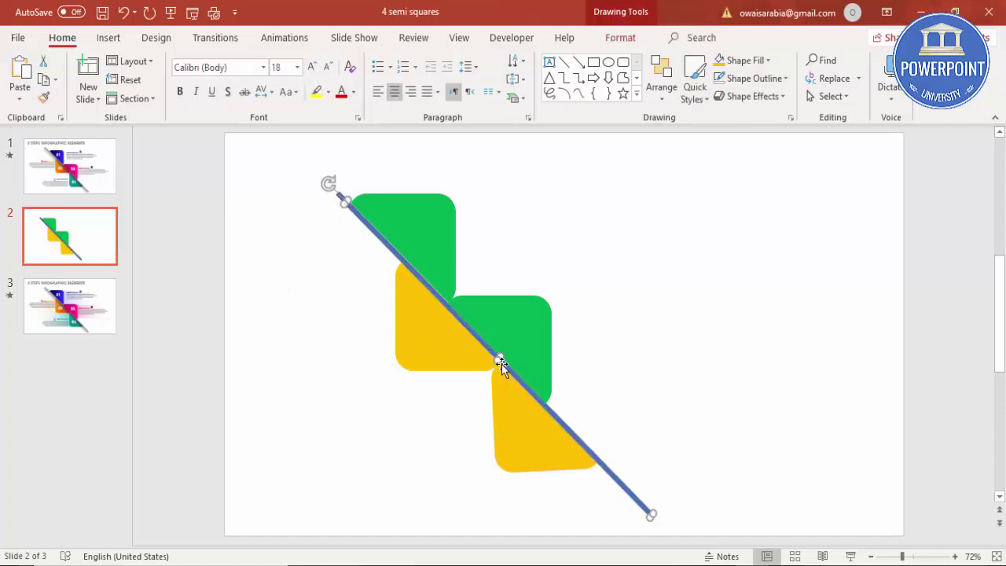
{"action": "left_click_drag", "start_coordinate": [507, 368], "coordinate": [629, 291], "text": "ctrl"}
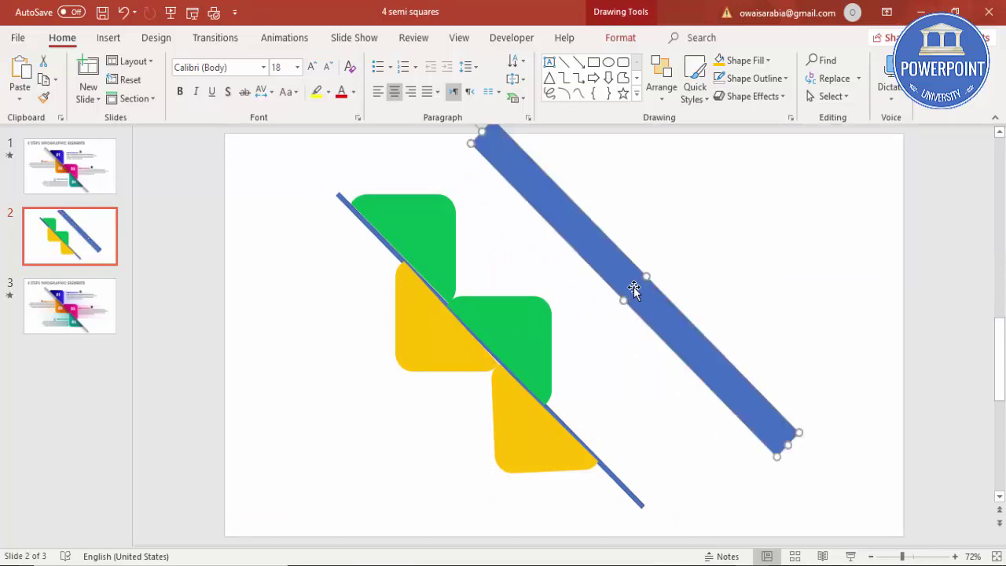
- Open Format Shape for the copied bar with the Fill section expanded
{"action": "right_click", "coordinate": [633, 287]}
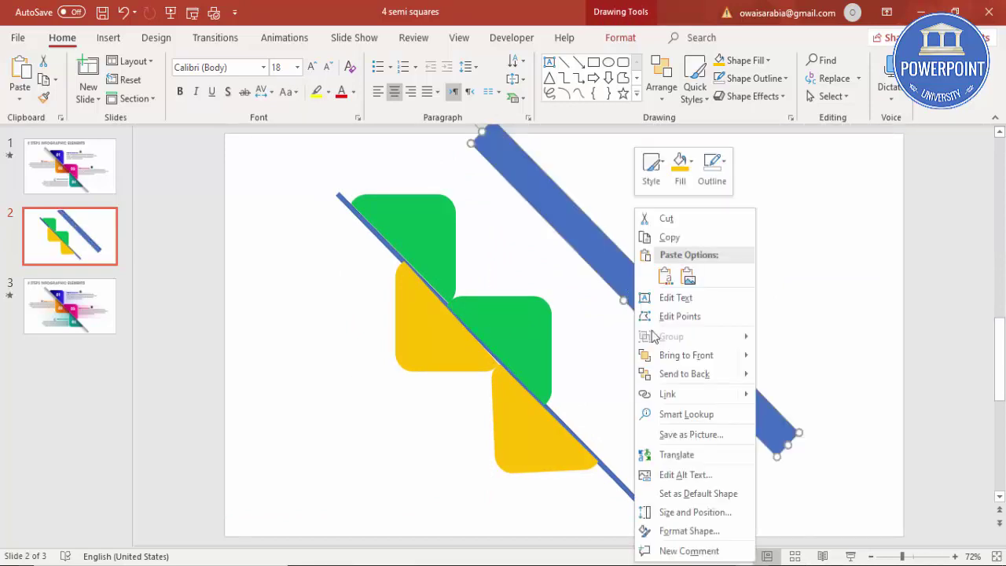
{"action": "left_click", "coordinate": [713, 533]}
{"action": "left_click", "coordinate": [821, 231]}
- Give the bar a two-stop Linear Right gradient fill with a black right stop
{"action": "left_click", "coordinate": [868, 291]}
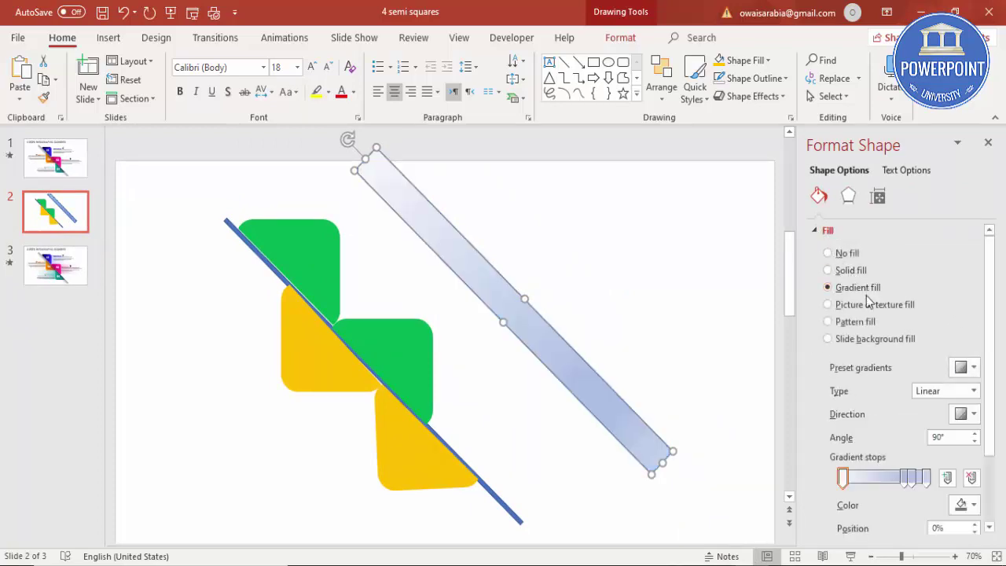
{"action": "left_click", "coordinate": [916, 478]}
{"action": "left_click", "coordinate": [971, 478]}
{"action": "left_click", "coordinate": [972, 478]}
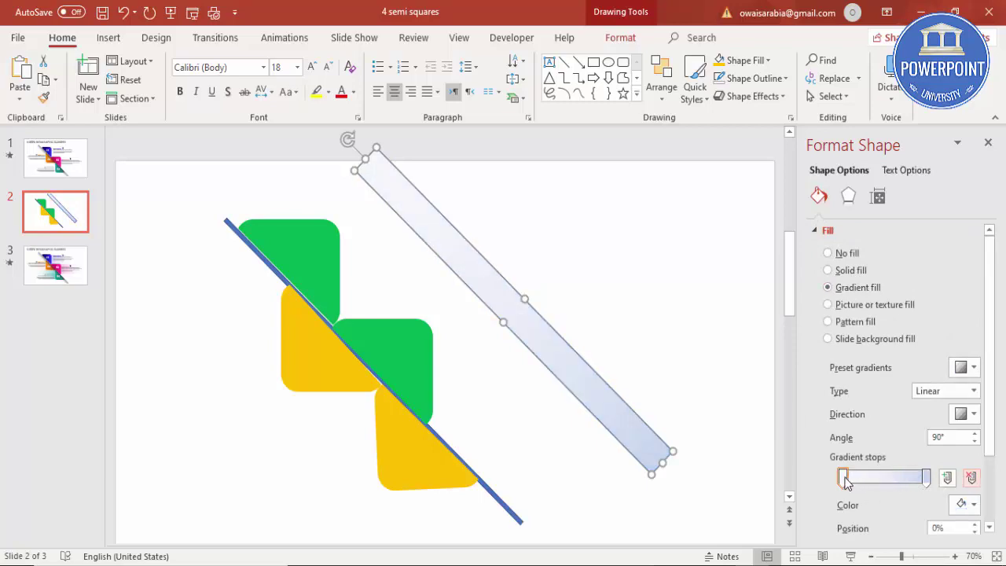
{"action": "left_click", "coordinate": [926, 478]}
{"action": "left_click", "coordinate": [964, 503]}
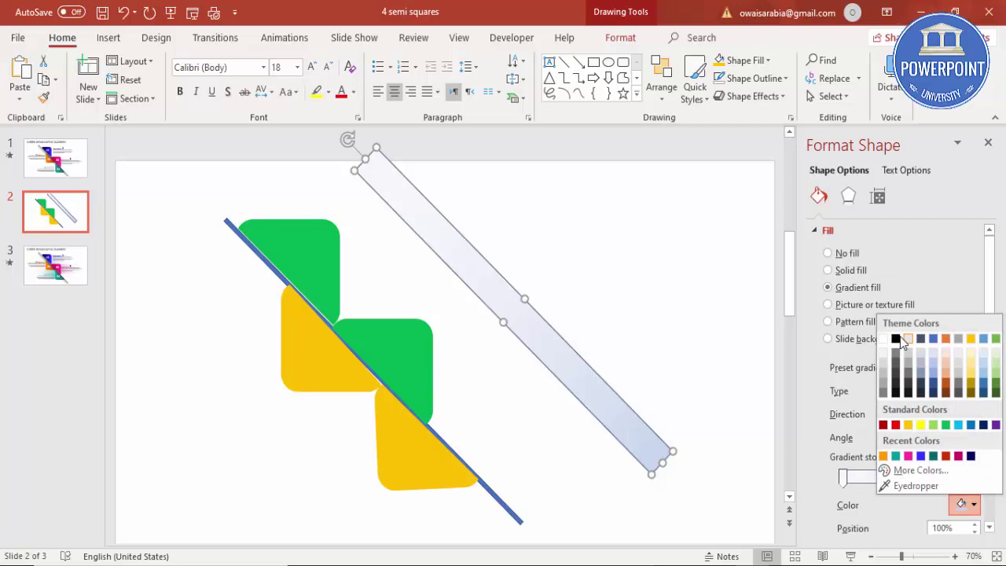
{"action": "left_click", "coordinate": [897, 339]}
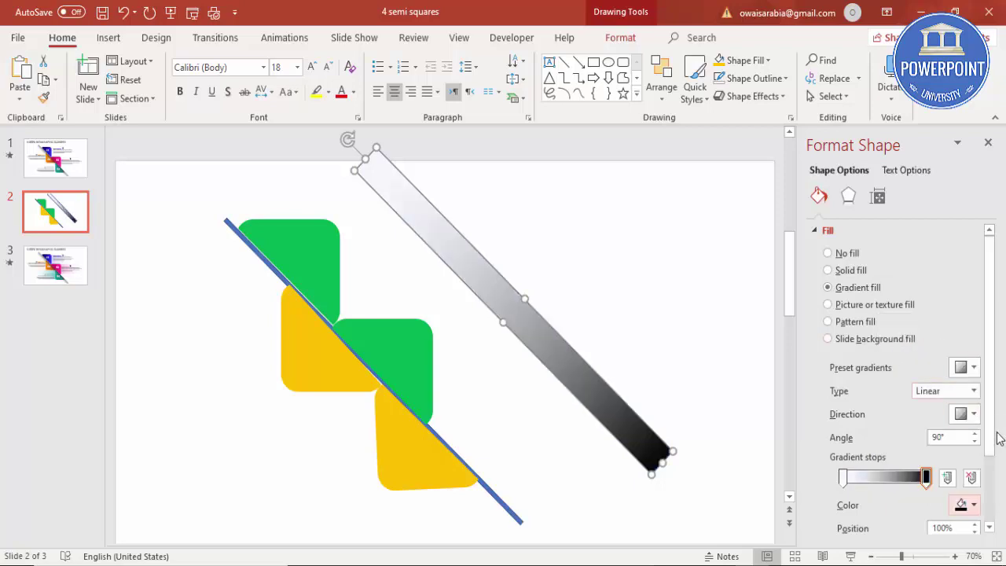
{"action": "scroll", "coordinate": [981, 456], "scroll_direction": "down", "scroll_amount": 1}
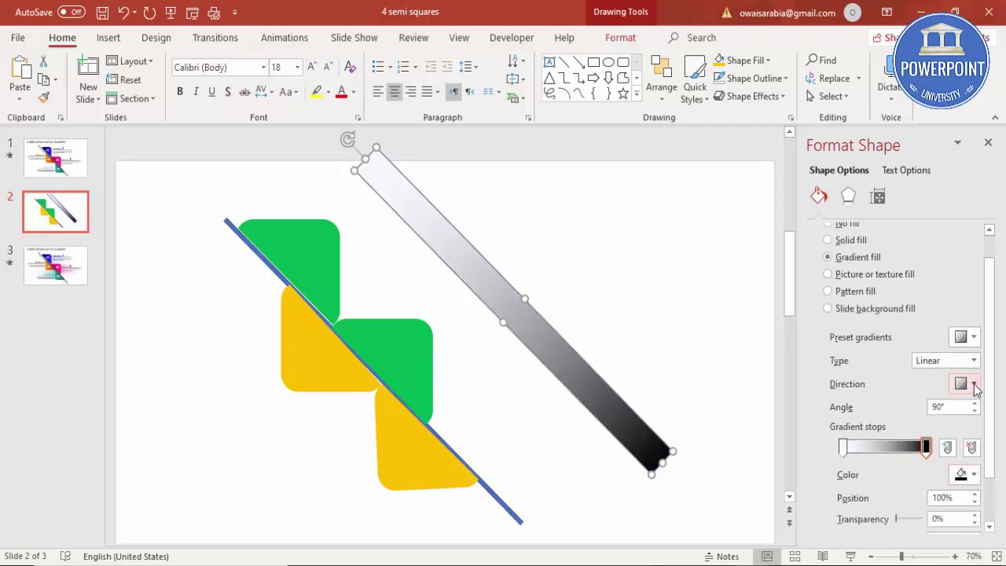
{"action": "left_click", "coordinate": [973, 383]}
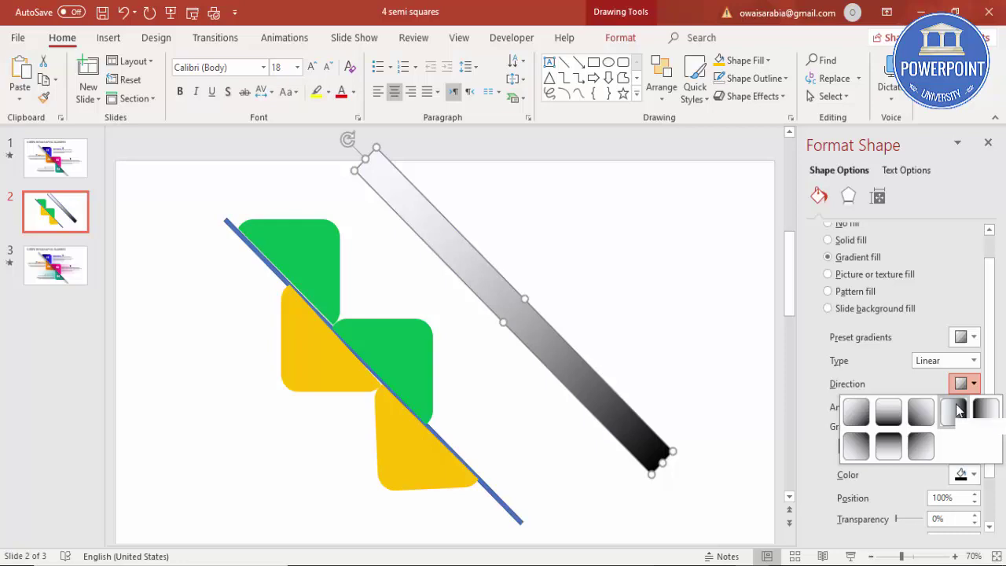
{"action": "left_click", "coordinate": [954, 411]}
- Set the left stop white at 100% transparency and the right stop at 39%
{"action": "left_click", "coordinate": [845, 447]}
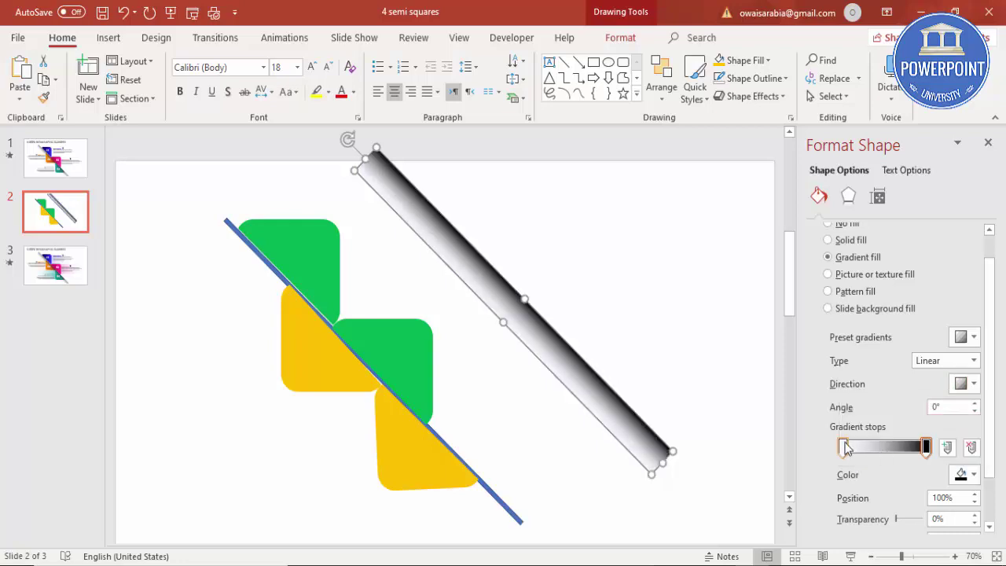
{"action": "left_click", "coordinate": [964, 475]}
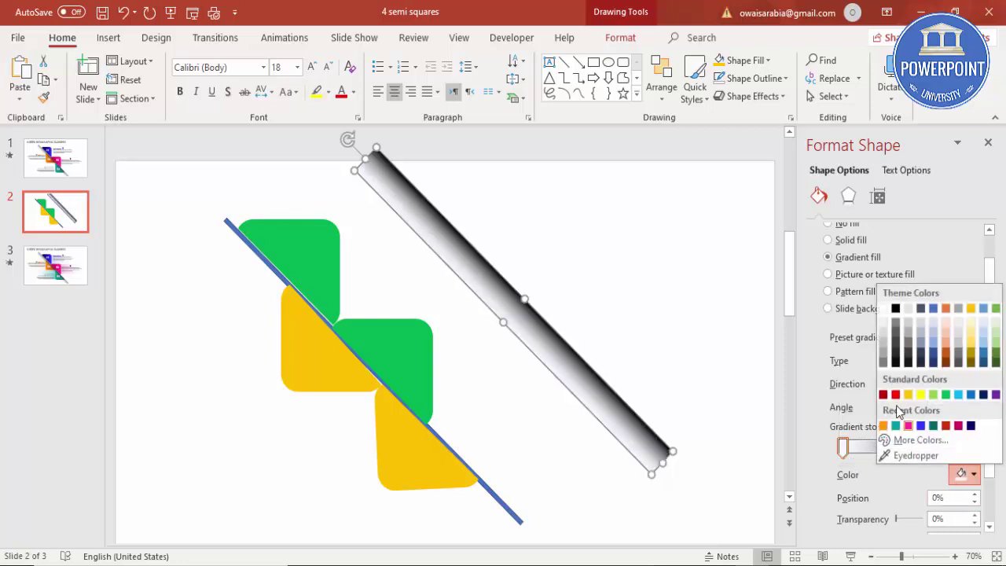
{"action": "left_click", "coordinate": [883, 308]}
{"action": "scroll", "coordinate": [992, 374], "scroll_direction": "down", "scroll_amount": 2}
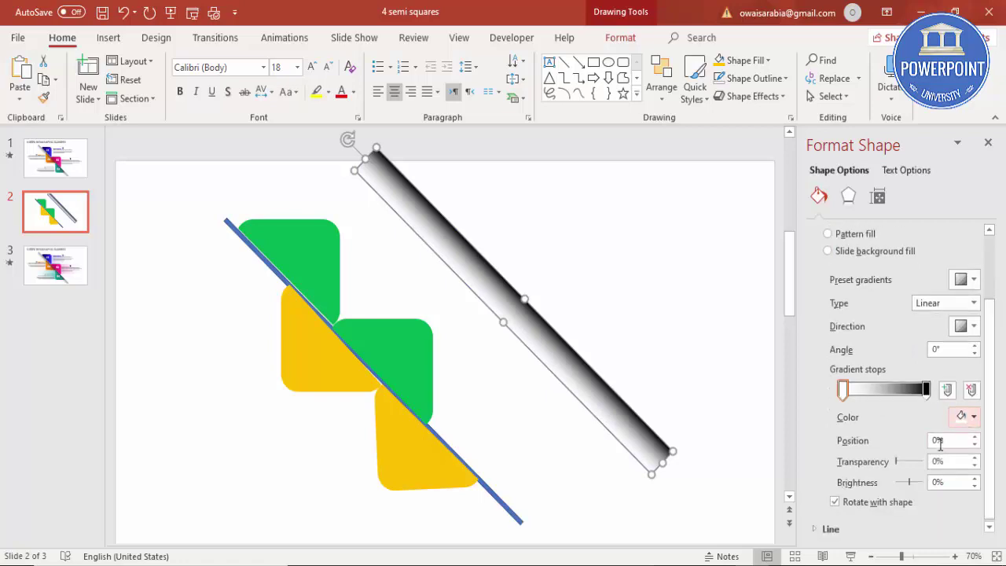
{"action": "left_click_drag", "start_coordinate": [896, 463], "coordinate": [925, 462]}
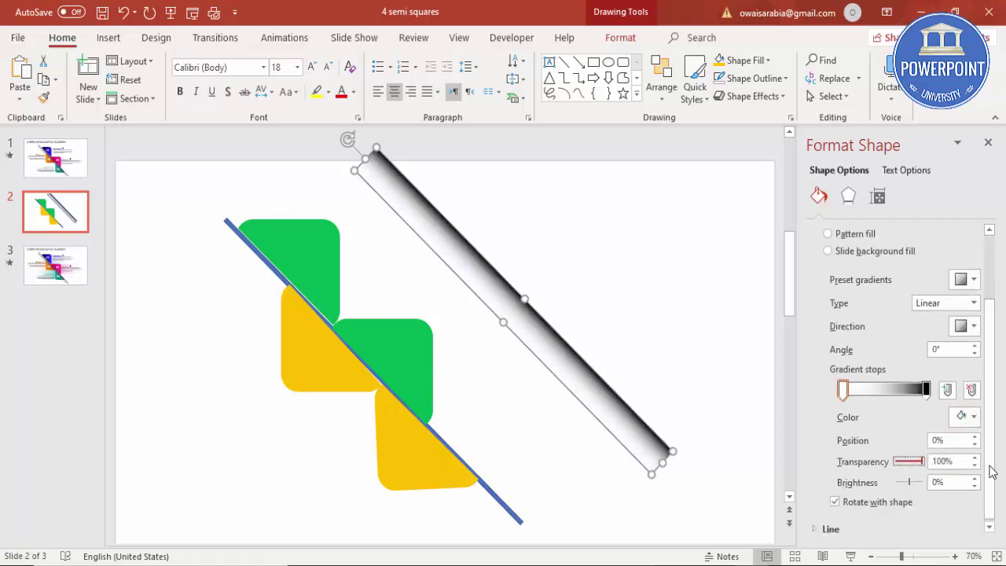
{"action": "left_click", "coordinate": [925, 390]}
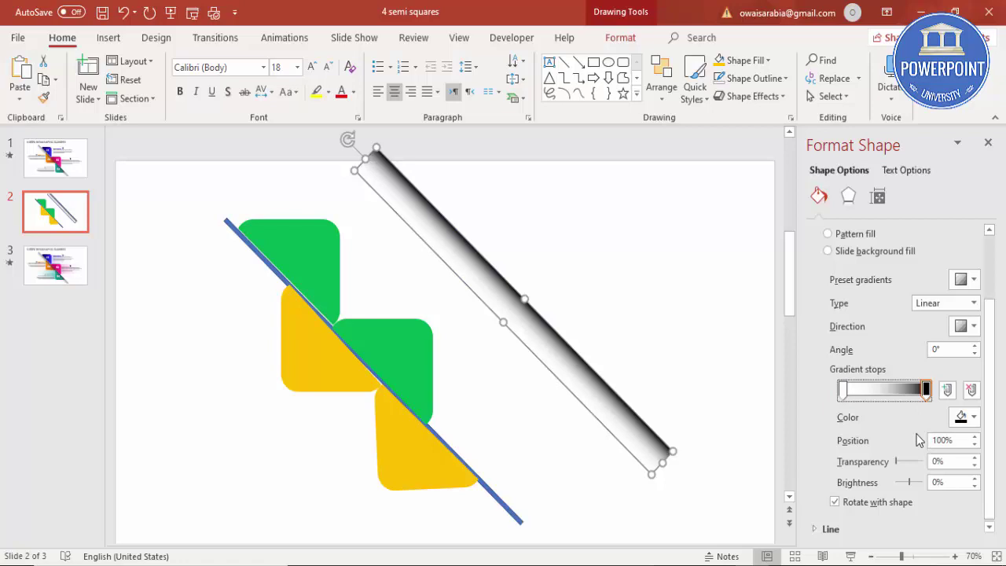
{"action": "left_click_drag", "start_coordinate": [897, 463], "coordinate": [906, 463]}
{"action": "mouse_move", "coordinate": [572, 366]}
{"action": "left_mouse_down"}
{"action": "mouse_move", "coordinate": [561, 374]}
{"action": "mouse_move", "coordinate": [566, 369]}
{"action": "left_mouse_up"}
- Remove the gradient bar's outline
{"action": "left_click", "coordinate": [616, 38]}
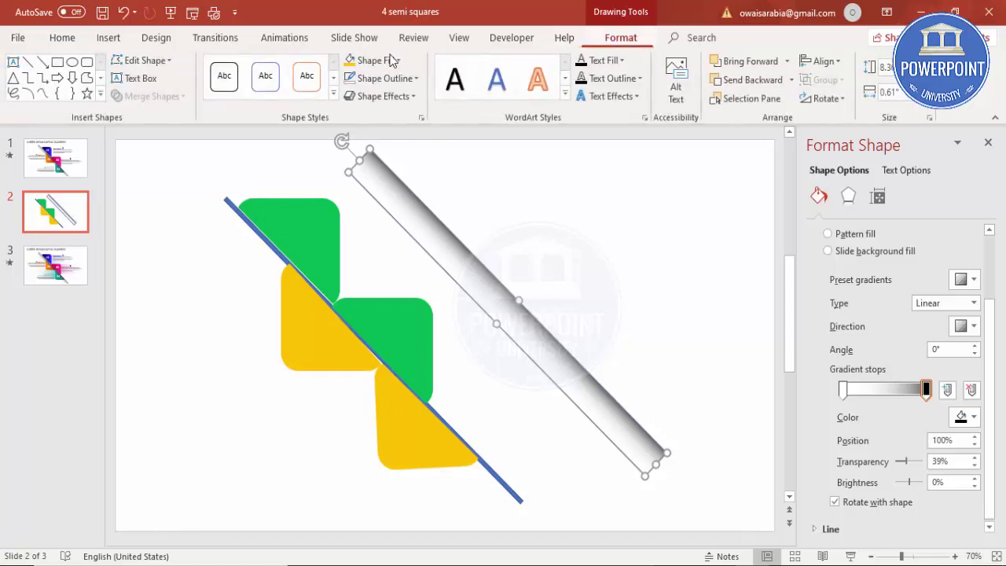
{"action": "left_click", "coordinate": [379, 78]}
{"action": "left_click", "coordinate": [404, 244]}
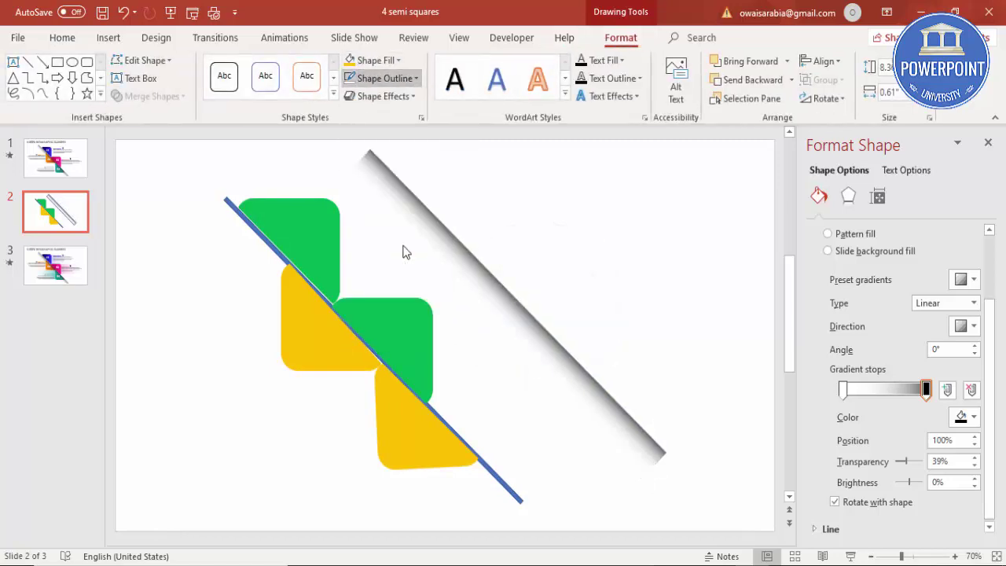
- Give the thin diagonal line no outline and a light grey fill
{"action": "left_click", "coordinate": [227, 206]}
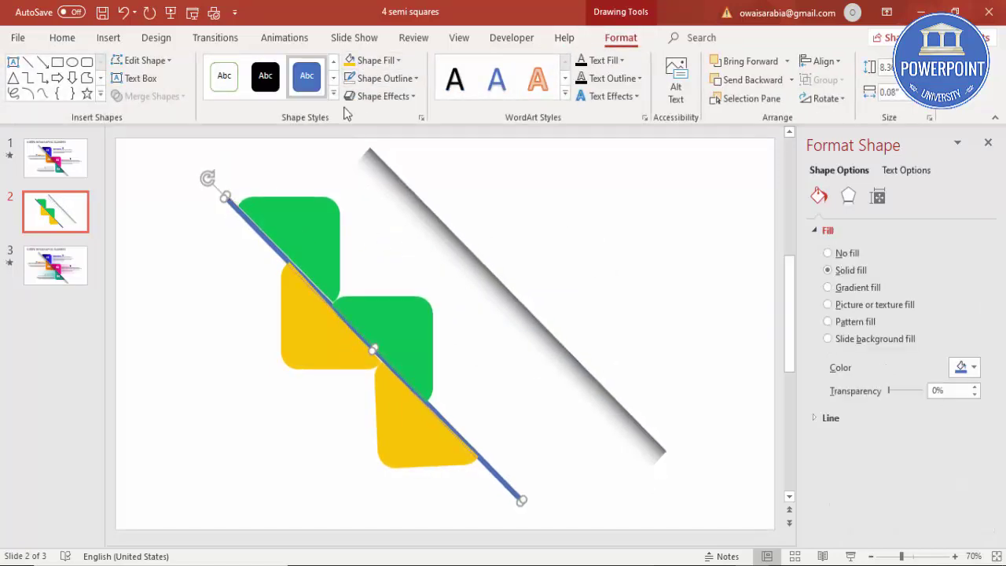
{"action": "left_click", "coordinate": [372, 74]}
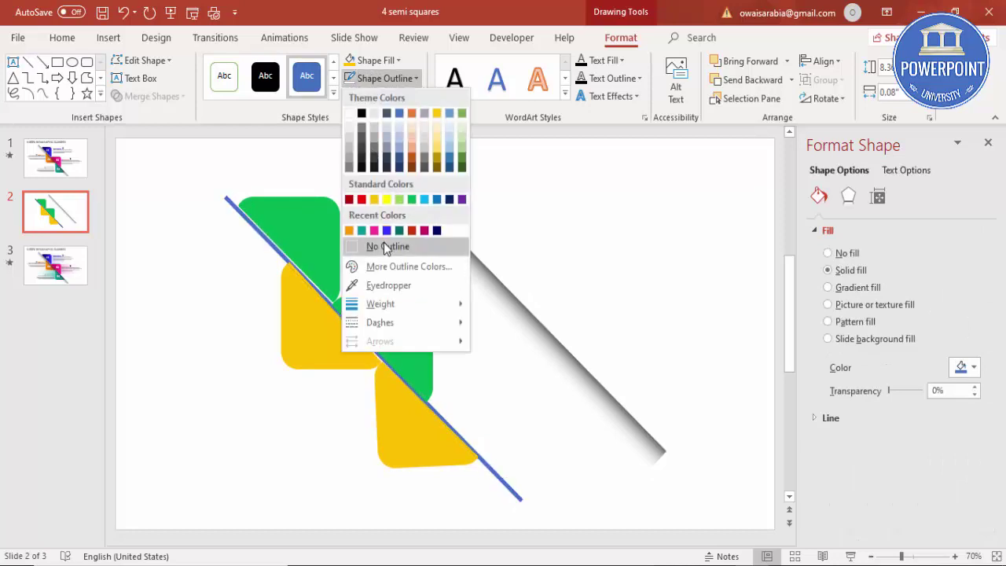
{"action": "left_click", "coordinate": [383, 244]}
{"action": "left_click", "coordinate": [374, 60]}
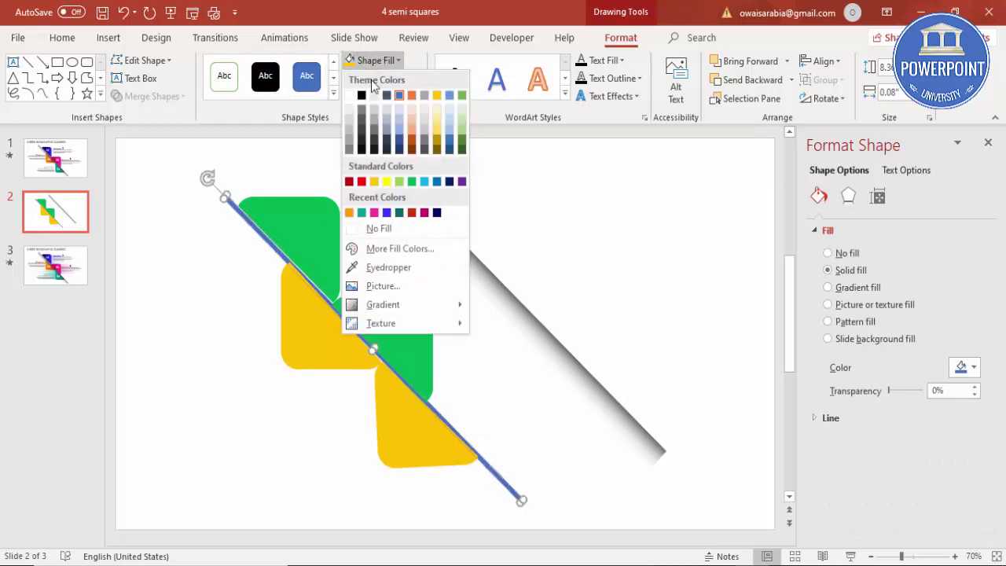
{"action": "left_click", "coordinate": [349, 131]}
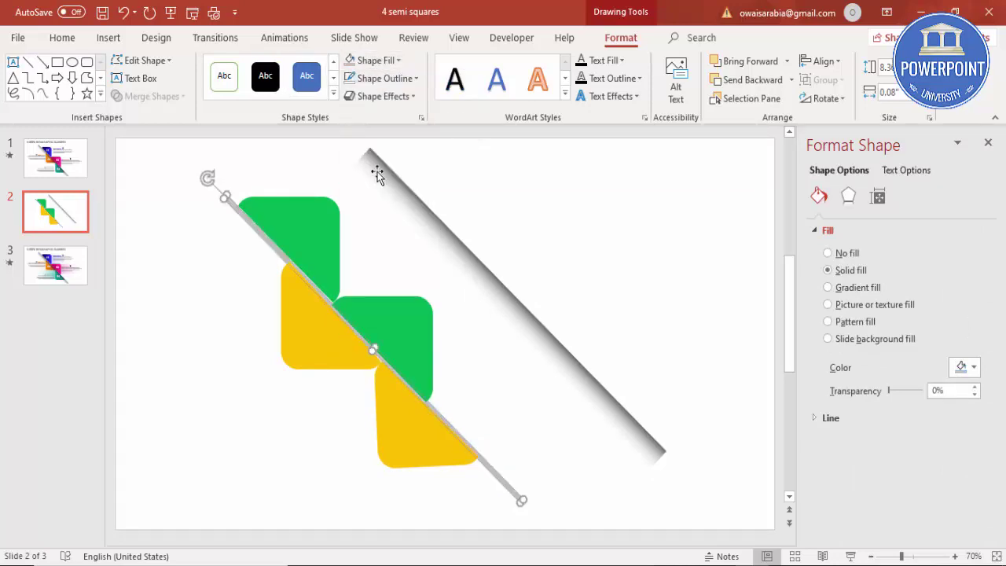
- Lay the gradient shadow bar over the grey diagonal line
{"action": "left_click", "coordinate": [511, 295]}
{"action": "left_click_drag", "start_coordinate": [492, 307], "coordinate": [366, 344]}
{"action": "left_click", "coordinate": [517, 272]}
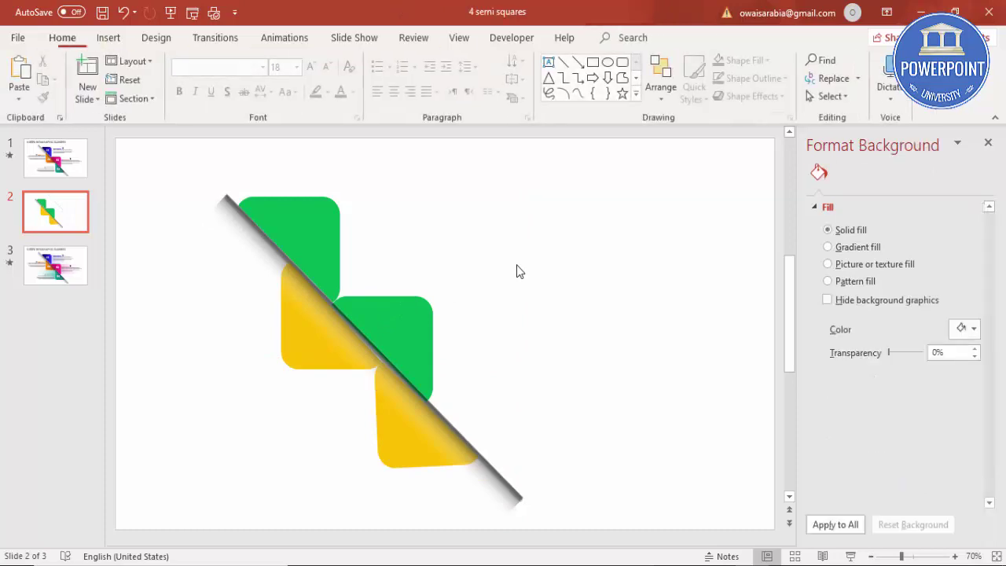
- Move the shadow bar's dark gradient stop to about 80%
{"action": "left_click", "coordinate": [342, 340]}
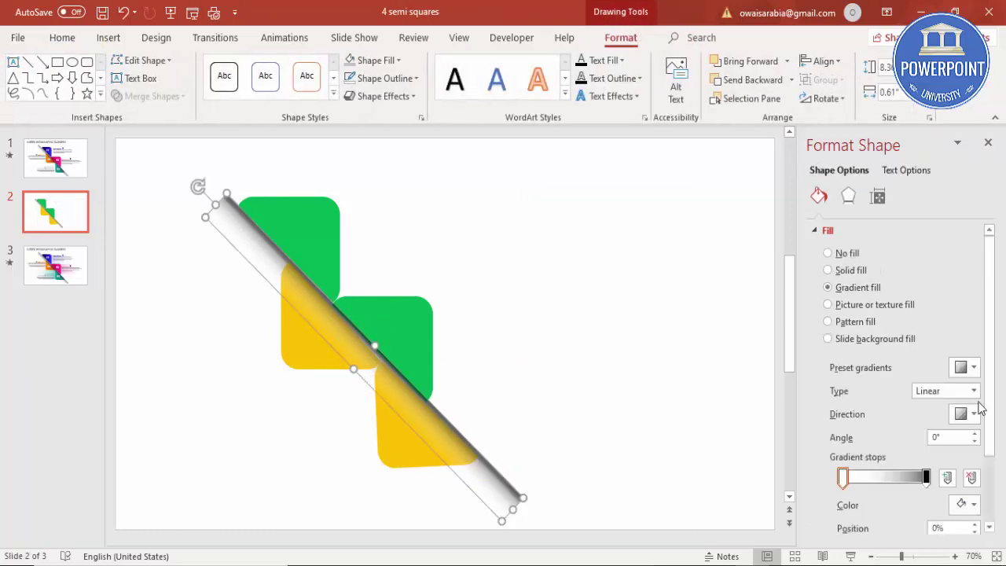
{"action": "left_click_drag", "start_coordinate": [927, 477], "coordinate": [913, 486]}
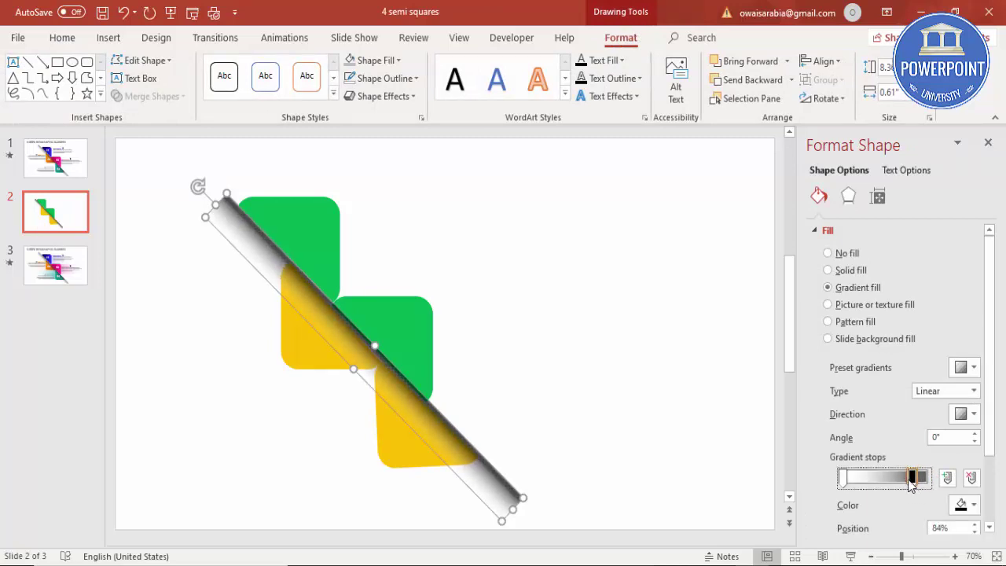
{"action": "scroll", "coordinate": [996, 428], "scroll_direction": "down", "scroll_amount": 1}
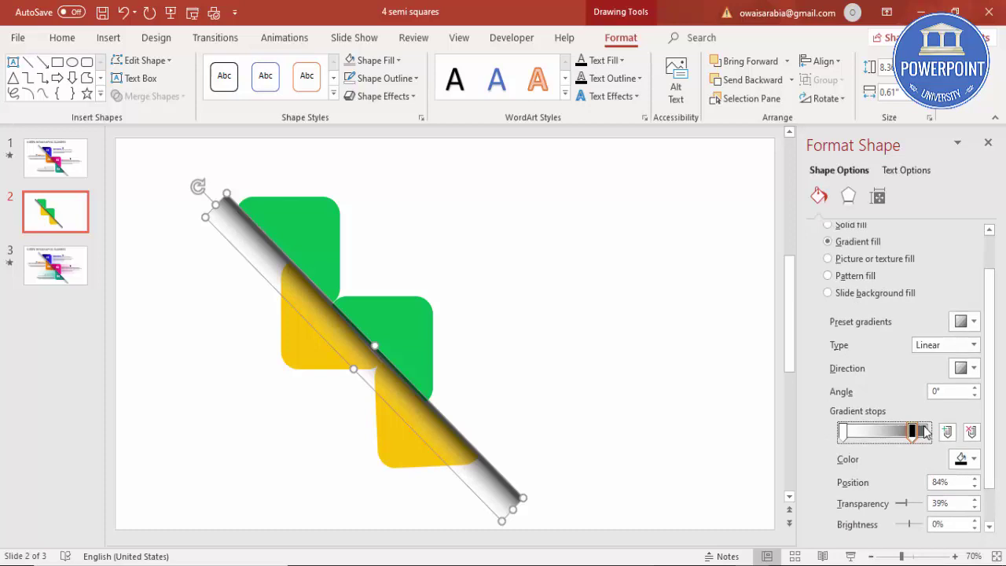
{"action": "left_click_drag", "start_coordinate": [915, 434], "coordinate": [911, 433]}
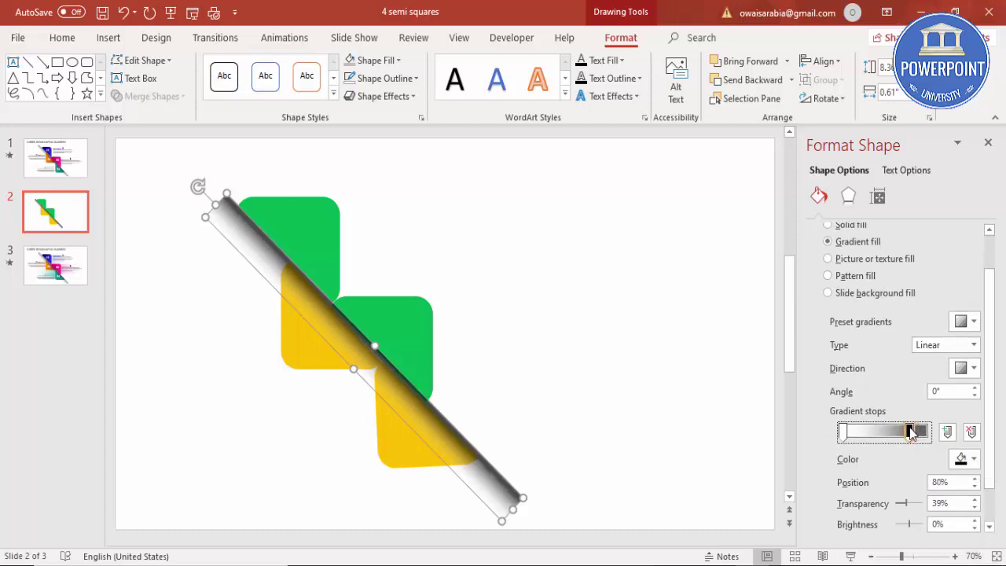
{"action": "left_click", "coordinate": [561, 373]}
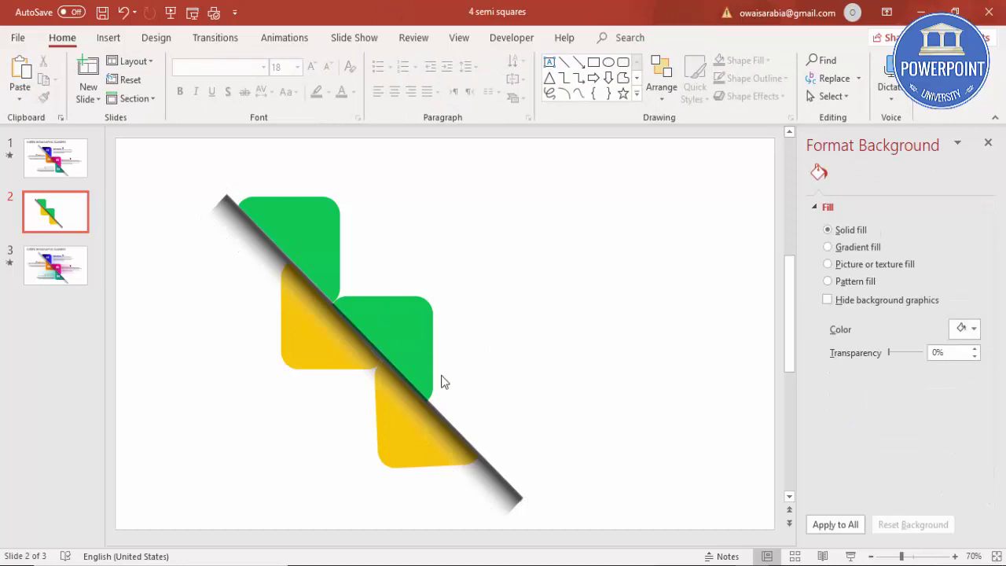
{"action": "left_click", "coordinate": [409, 315]}
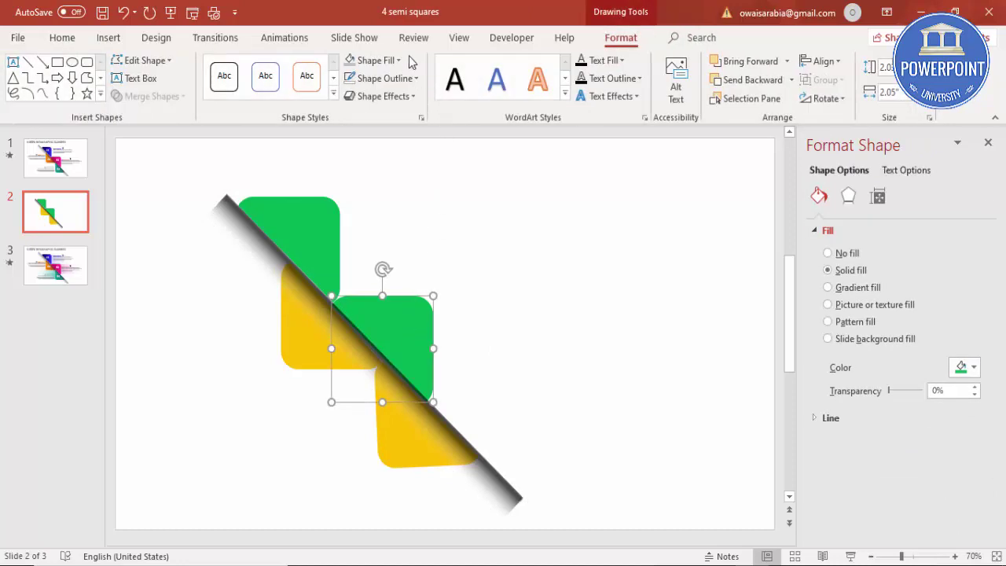
{"action": "left_click", "coordinate": [391, 62]}
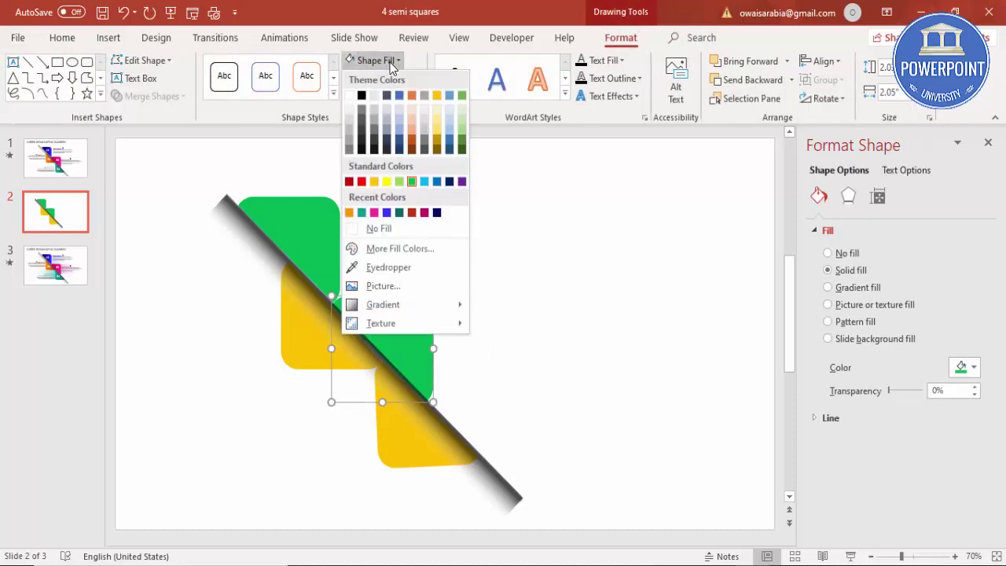
- Recolour the lower green half-square purple and the bottom gold one magenta
{"action": "left_click", "coordinate": [461, 182]}
{"action": "left_click", "coordinate": [416, 460]}
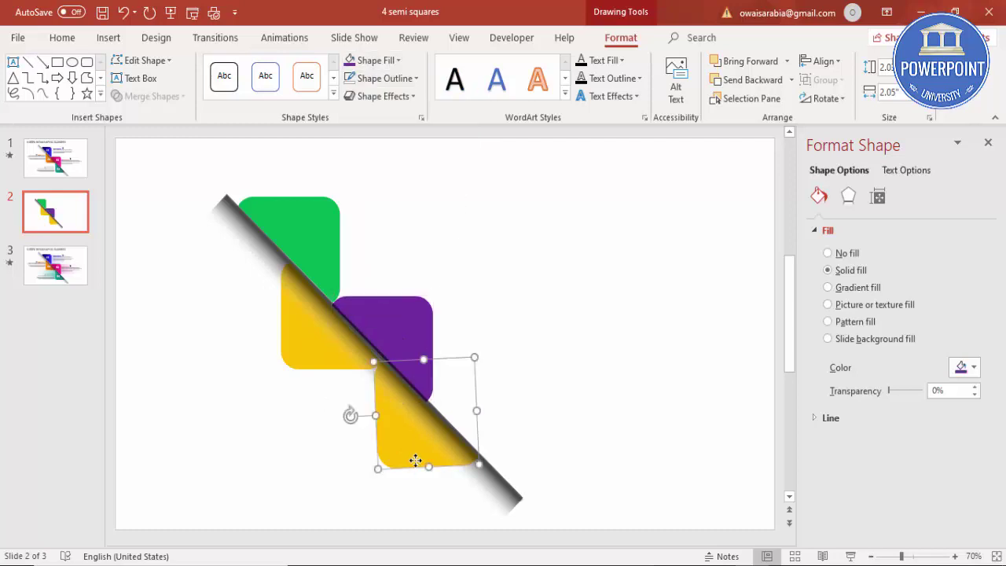
{"action": "left_click", "coordinate": [389, 62]}
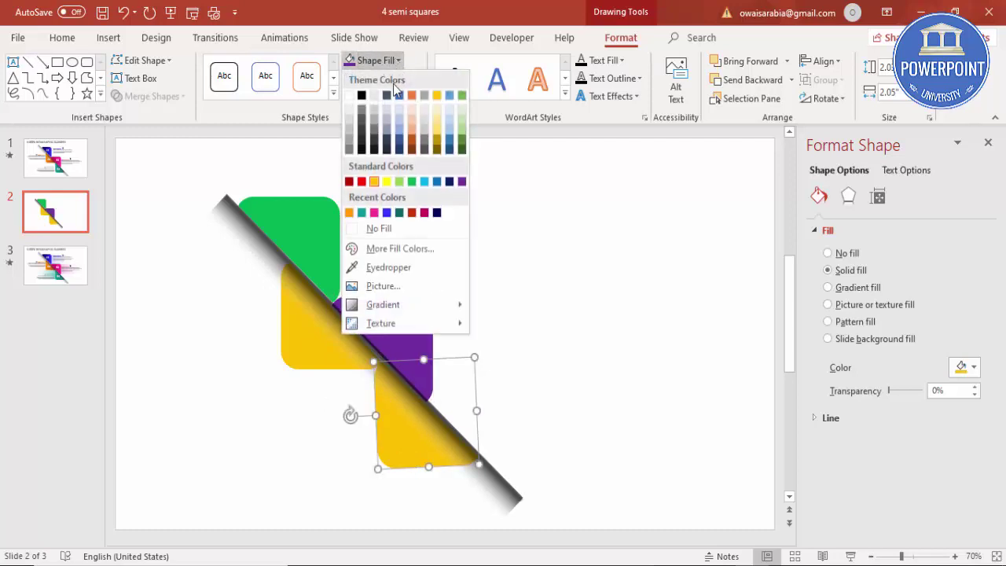
{"action": "left_click", "coordinate": [424, 212]}
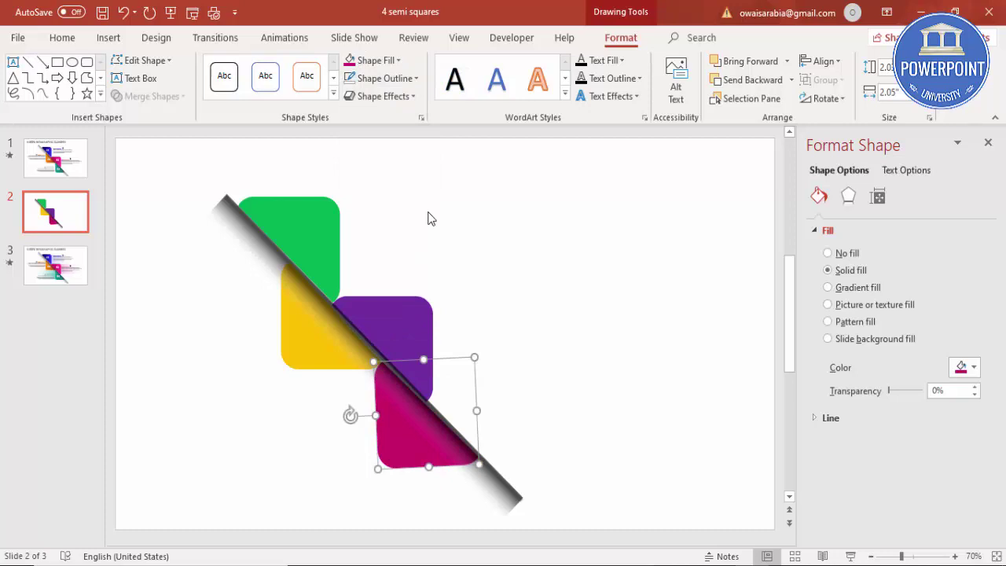
{"action": "left_click", "coordinate": [555, 306]}
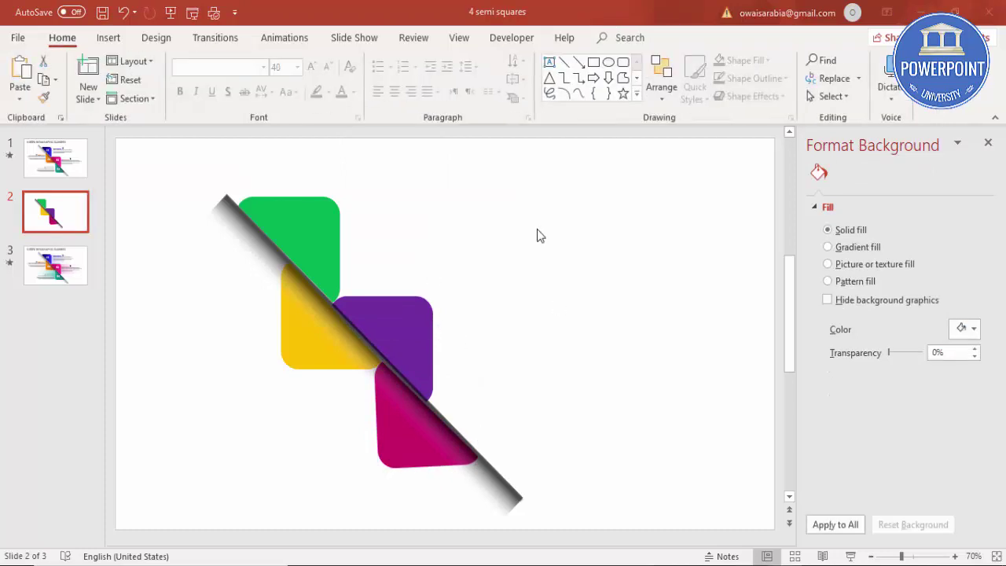
- Add a centred text box reading 01 in Century Gothic
{"action": "left_click", "coordinate": [109, 38]}
{"action": "left_click", "coordinate": [580, 82]}
{"action": "left_click_drag", "start_coordinate": [492, 184], "coordinate": [538, 232]}
{"action": "type", "text": "01"}
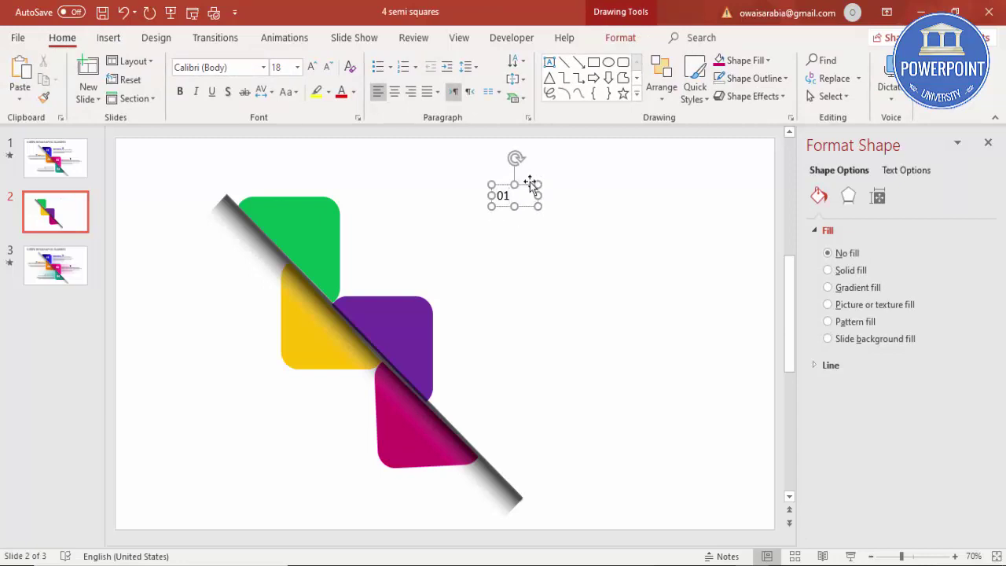
{"action": "left_click", "coordinate": [395, 92]}
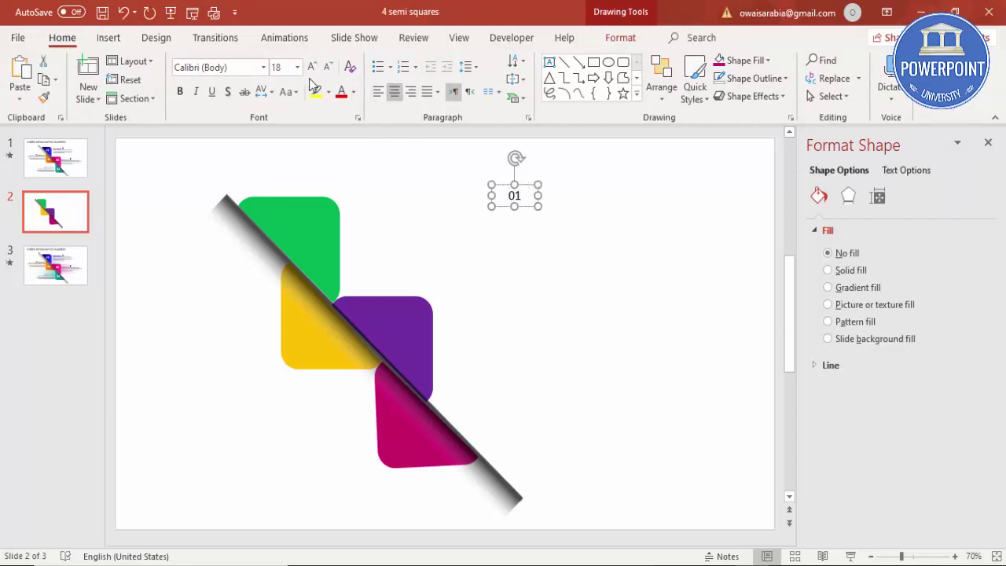
{"action": "left_click", "coordinate": [237, 69]}
{"action": "type", "text": "Cent"}
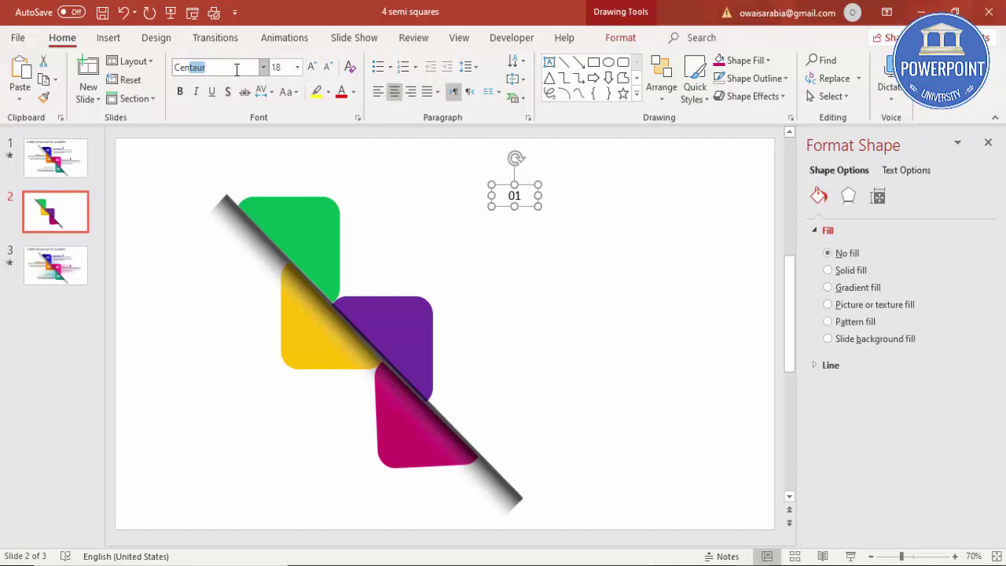
{"action": "type", "text": "ury"}
{"action": "key", "text": "Return"}
- Make the 01 label 32 pt, bold and white, on the top green square
{"action": "left_click", "coordinate": [311, 66]}
{"action": "left_click", "coordinate": [311, 67]}
{"action": "left_click", "coordinate": [311, 67]}
{"action": "left_click", "coordinate": [311, 67]}
{"action": "left_click", "coordinate": [180, 92]}
{"action": "left_click_drag", "start_coordinate": [529, 185], "coordinate": [317, 211]}
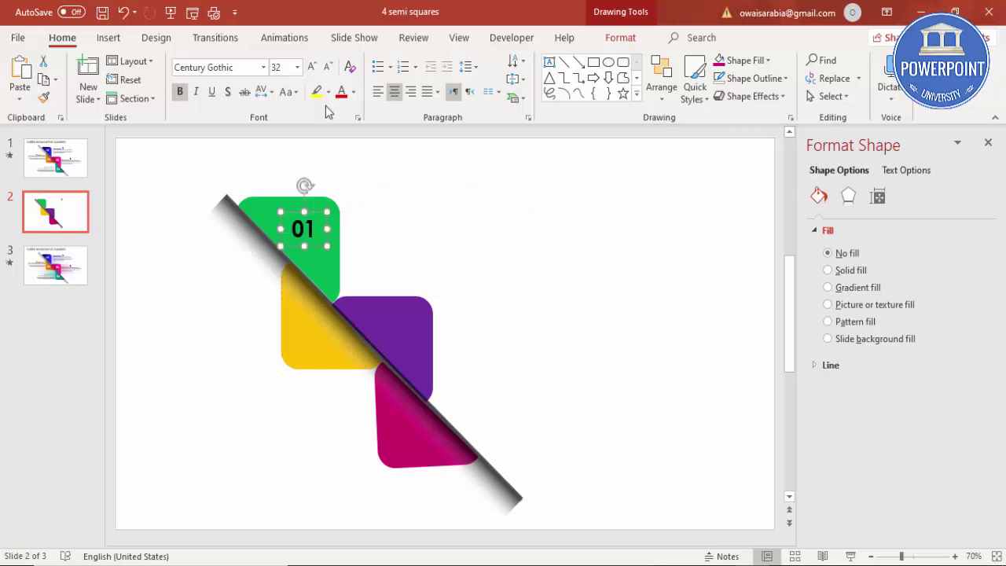
{"action": "left_click", "coordinate": [354, 93]}
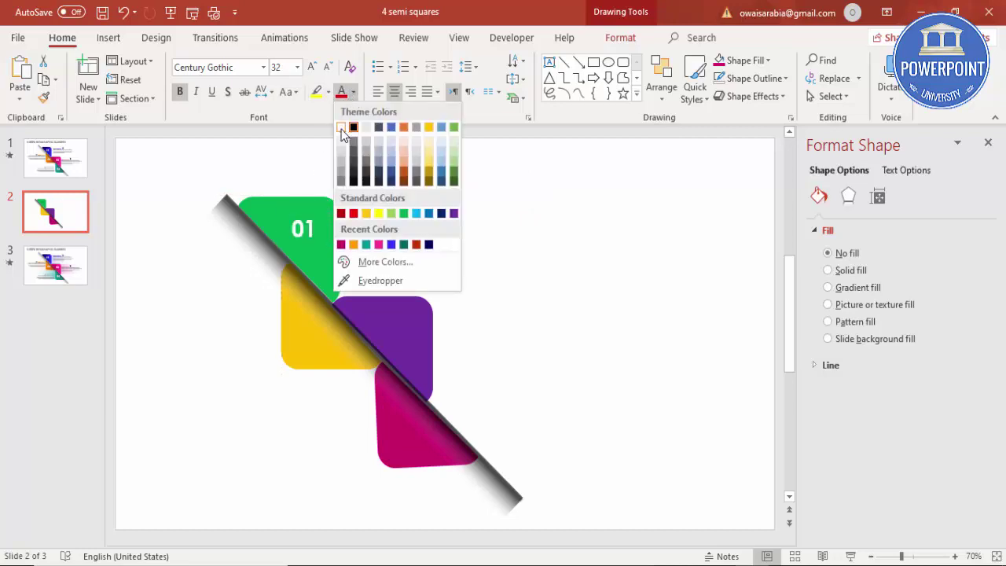
{"action": "left_click", "coordinate": [341, 127]}
- Copy the label onto the yellow, purple and magenta squares as 02, 03 and 04
{"action": "left_click_drag", "start_coordinate": [318, 240], "coordinate": [322, 341]}
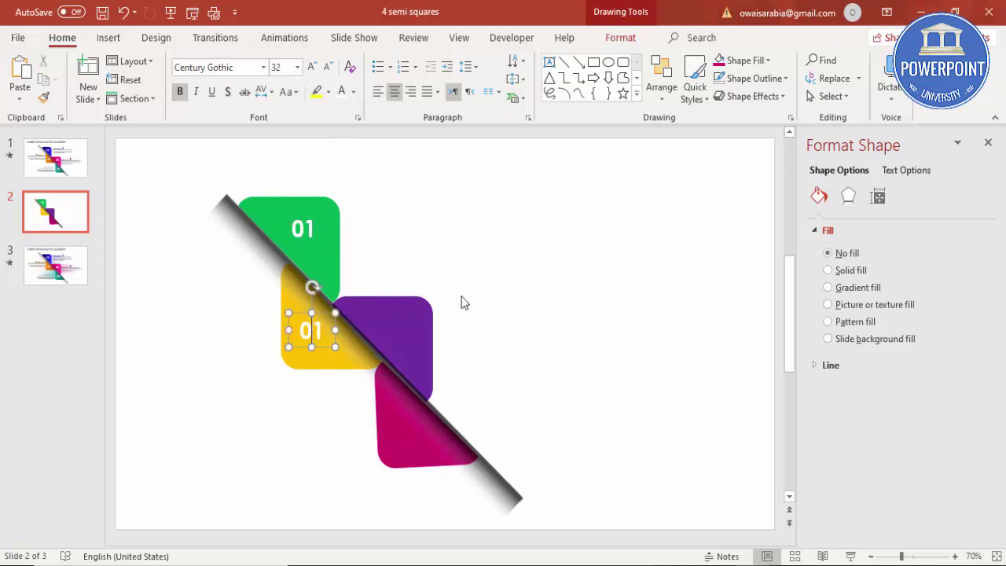
{"action": "key", "text": "BackSpace"}
{"action": "type", "text": "2"}
{"action": "left_click", "coordinate": [292, 313]}
{"action": "left_click_drag", "start_coordinate": [292, 313], "coordinate": [410, 324]}
{"action": "left_click", "coordinate": [410, 325]}
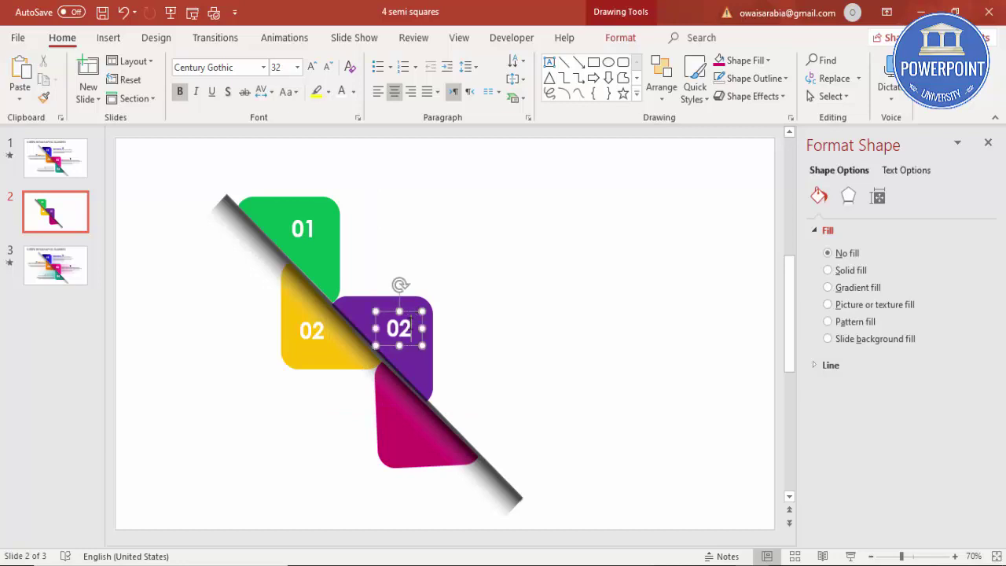
{"action": "key", "text": "BackSpace"}
{"action": "type", "text": "3"}
{"action": "left_click", "coordinate": [415, 310]}
{"action": "left_click_drag", "start_coordinate": [416, 310], "coordinate": [427, 424]}
{"action": "key", "text": "BackSpace"}
{"action": "type", "text": "4"}
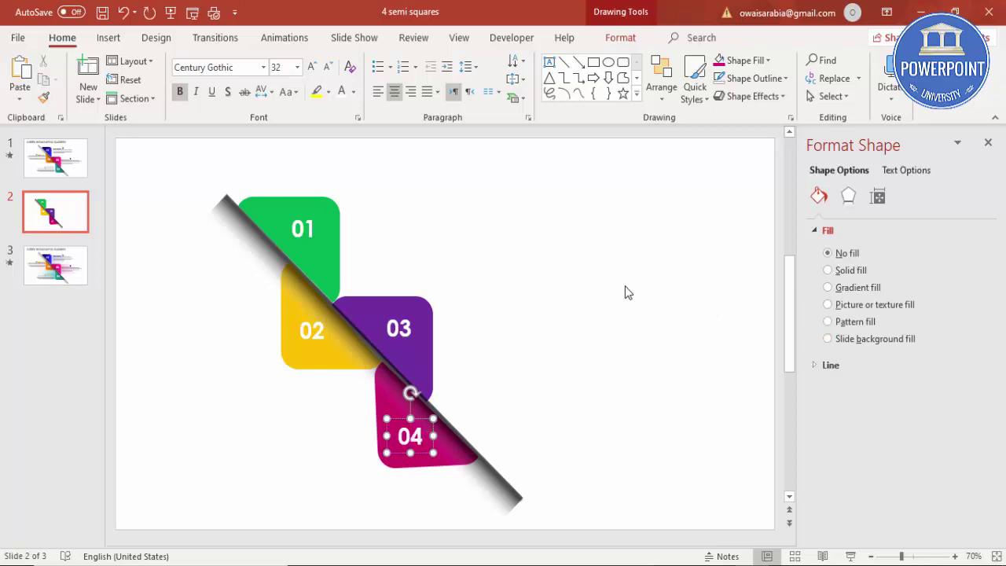
{"action": "left_click", "coordinate": [626, 287]}
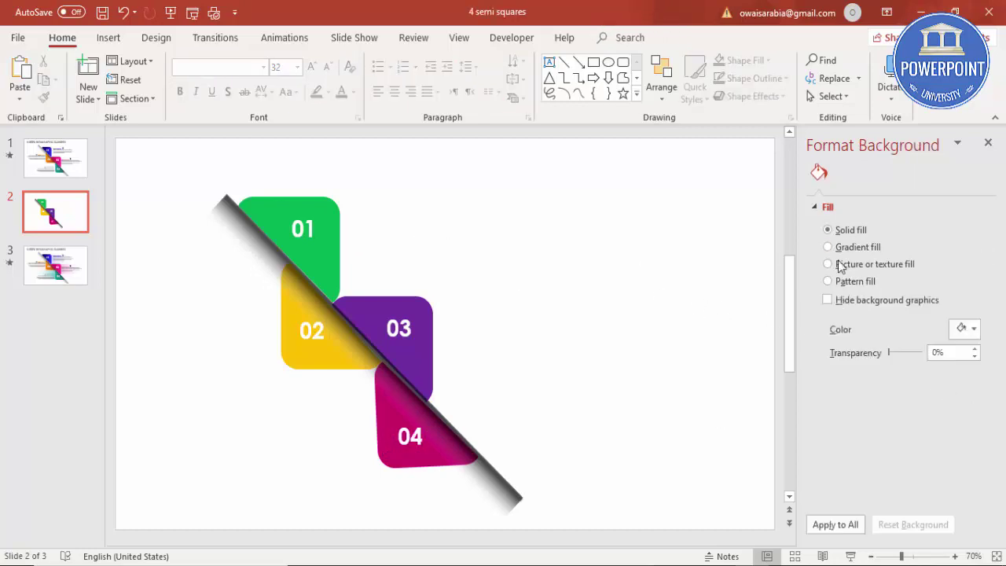
- Group the 02 label with the yellow square and the 04 label with the magenta square
{"action": "left_click", "coordinate": [299, 228]}
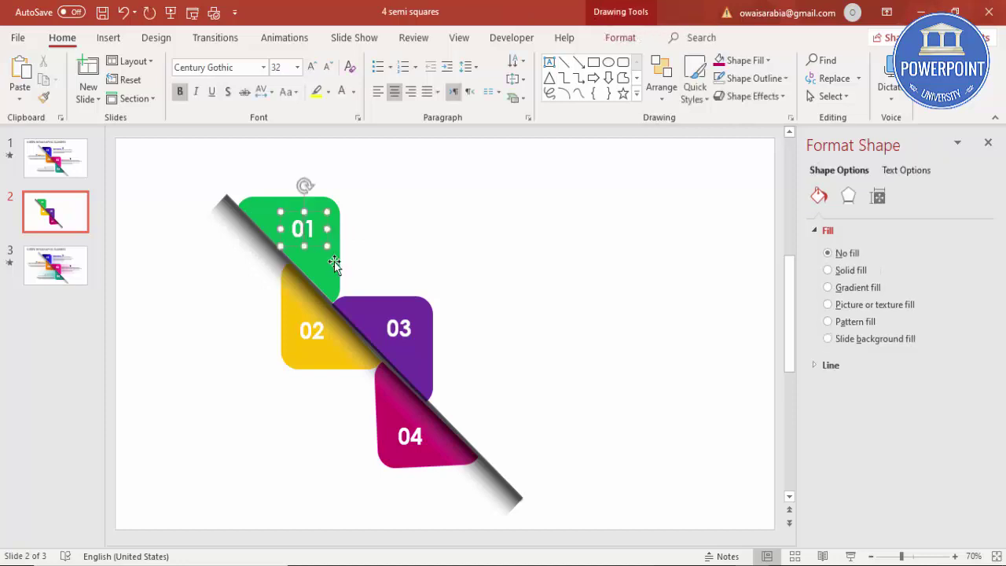
{"action": "left_click", "coordinate": [332, 268], "text": "shift"}
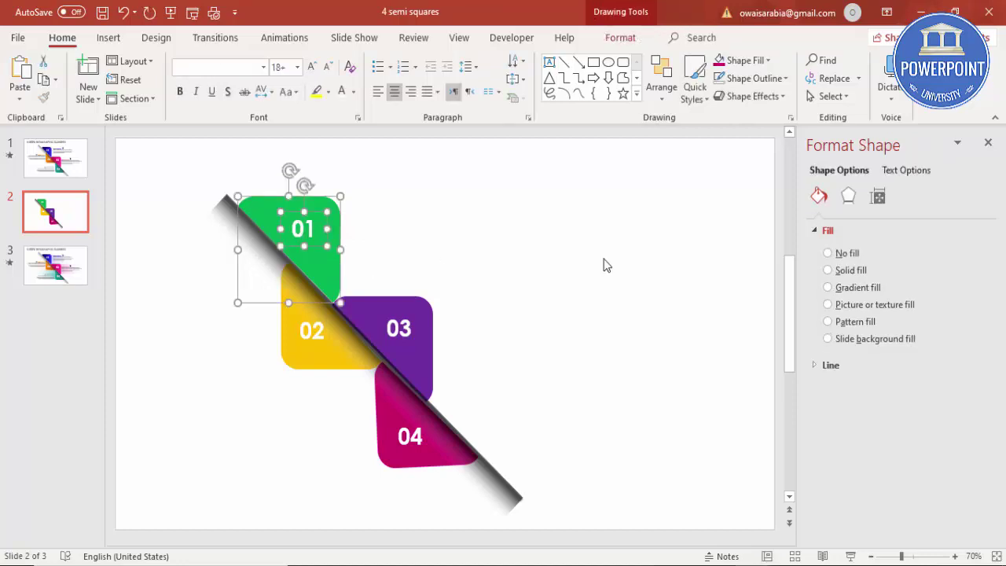
{"action": "left_click", "coordinate": [407, 328]}
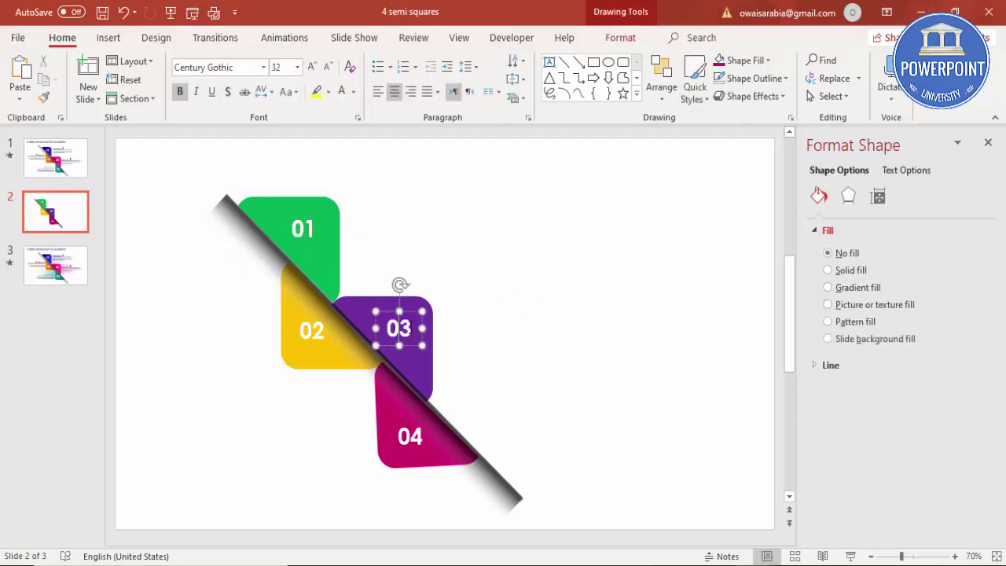
{"action": "left_click", "coordinate": [414, 305], "text": "shift"}
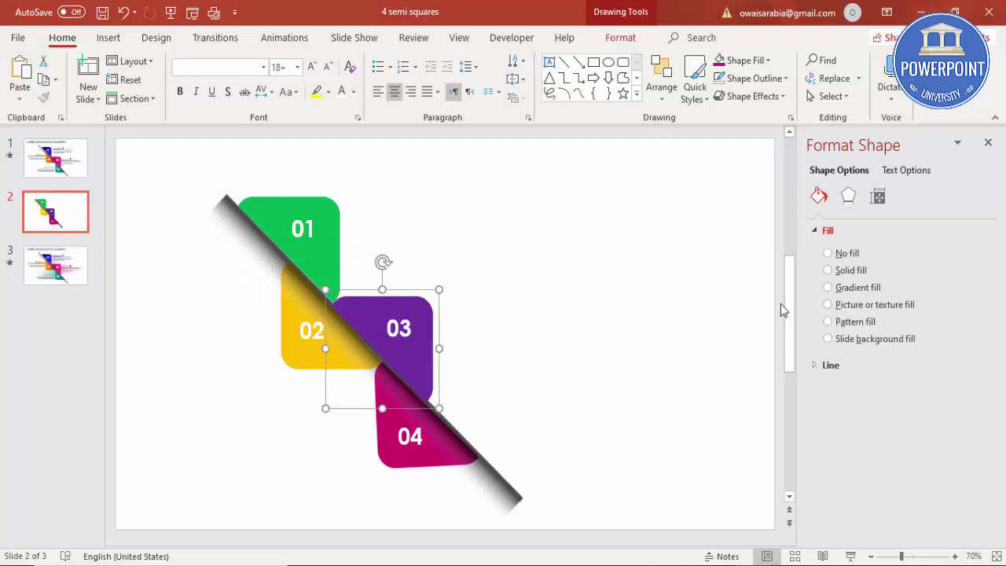
{"action": "left_click", "coordinate": [318, 334]}
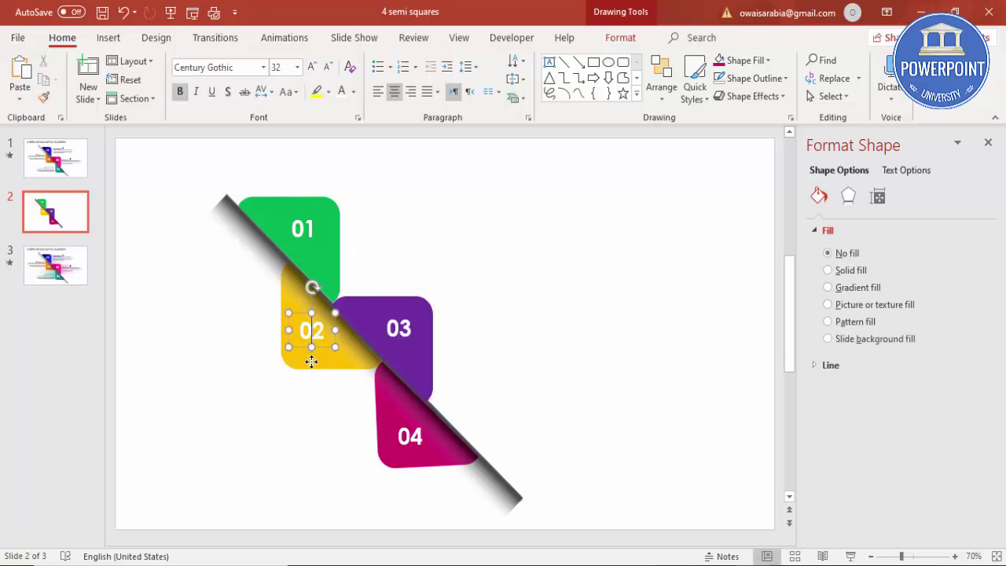
{"action": "left_click", "coordinate": [314, 362], "text": "shift"}
{"action": "key", "text": "ctrl+g"}
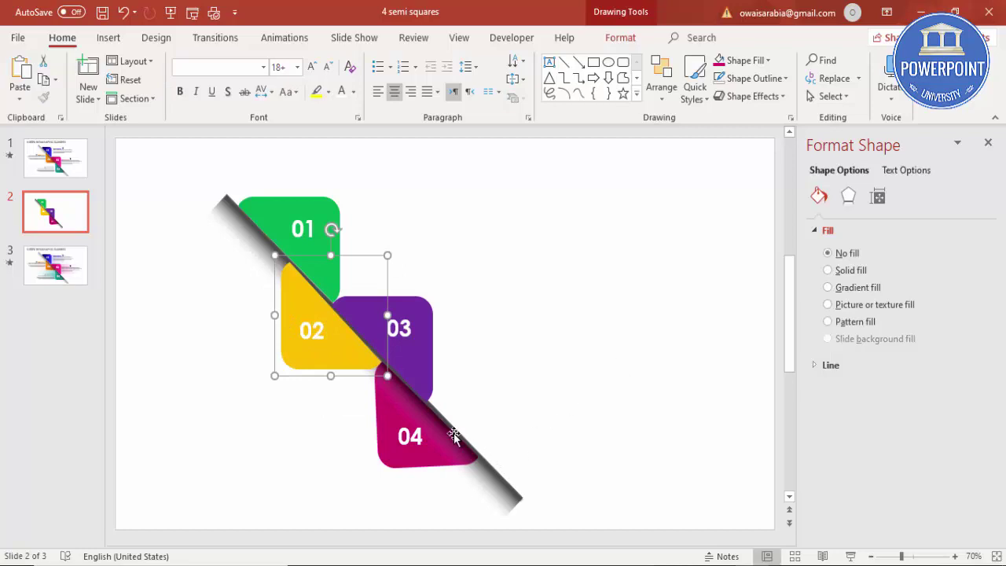
{"action": "left_click", "coordinate": [407, 440]}
{"action": "left_click", "coordinate": [405, 462], "text": "shift"}
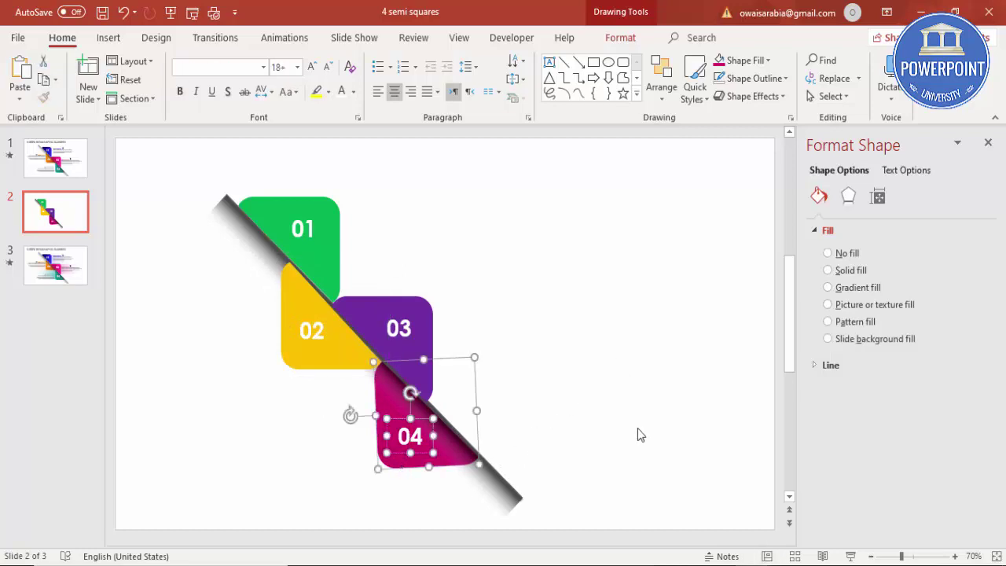
{"action": "key", "text": "ctrl+g"}
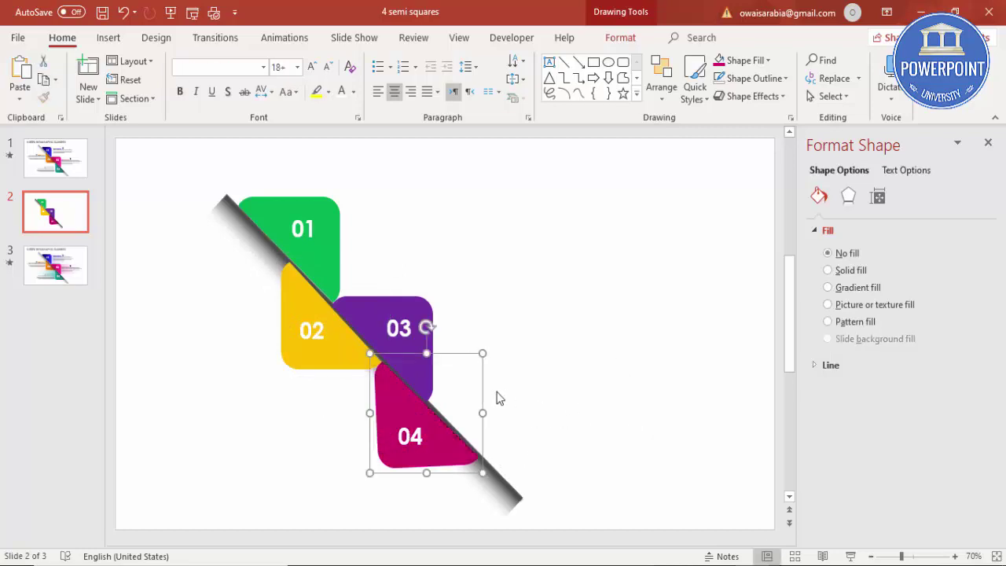
- Send the 02 and 04 groups to the back, behind the diagonal bar
{"action": "left_click", "coordinate": [340, 351], "text": "shift"}
{"action": "left_click", "coordinate": [620, 37]}
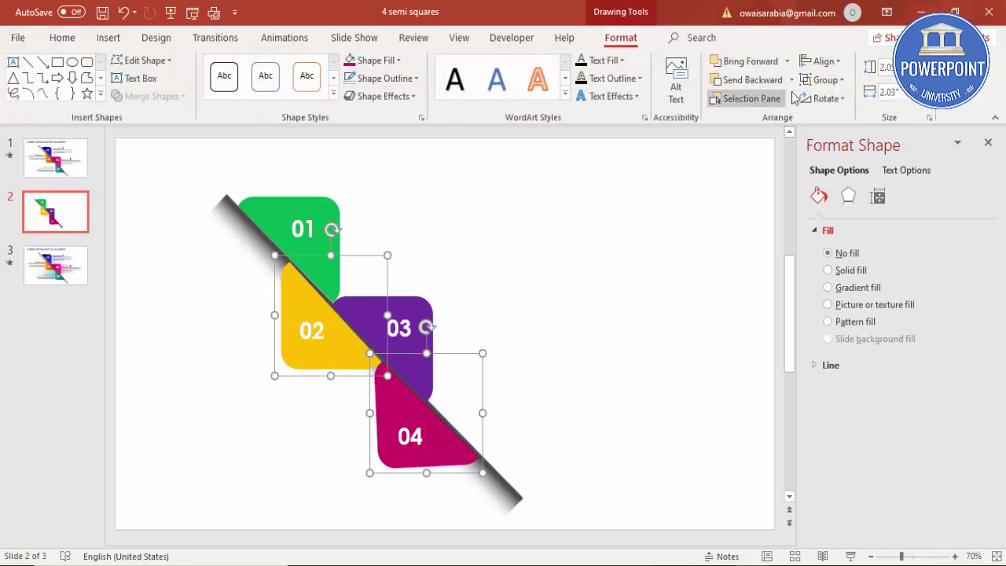
{"action": "left_click", "coordinate": [791, 80]}
{"action": "left_click", "coordinate": [754, 119]}
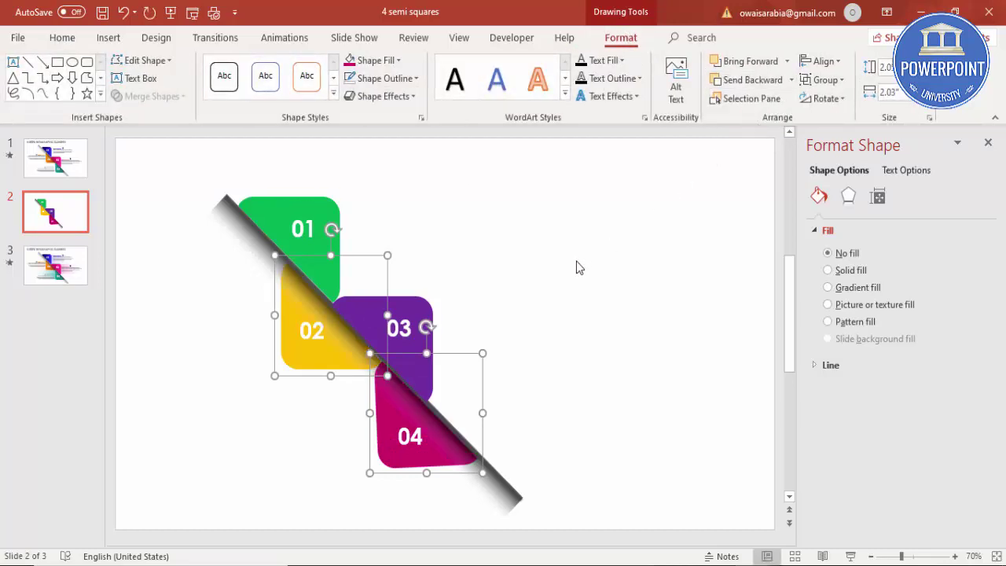
{"action": "left_click", "coordinate": [579, 261]}
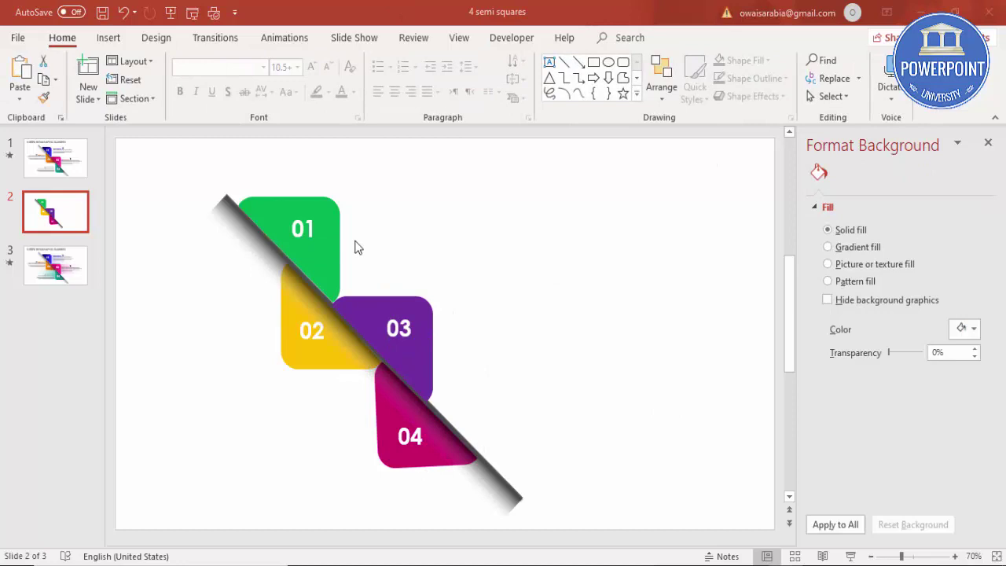
- Add a text box reading 'HEADLINE 01' just right of square 01
{"action": "left_click", "coordinate": [109, 38]}
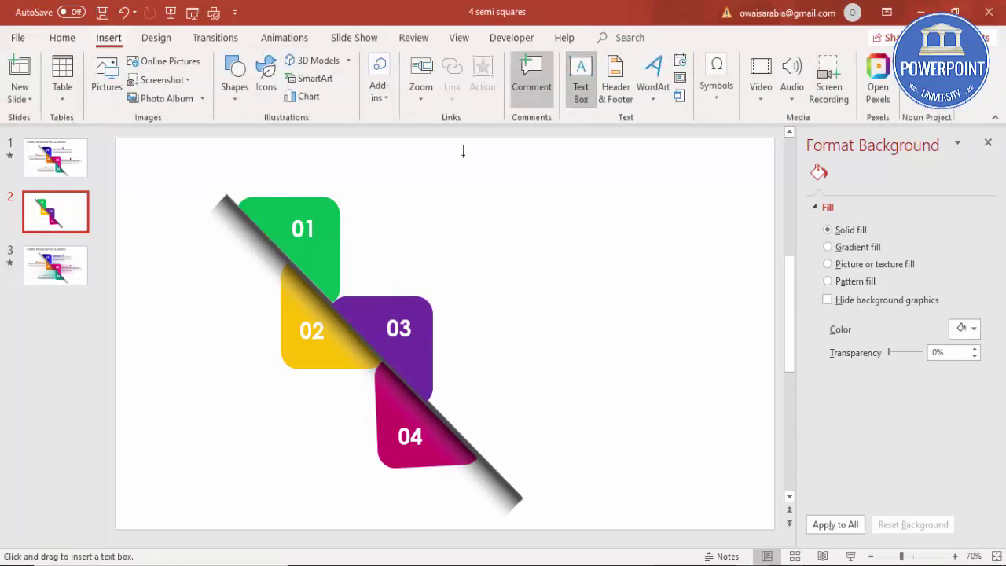
{"action": "left_click", "coordinate": [354, 214]}
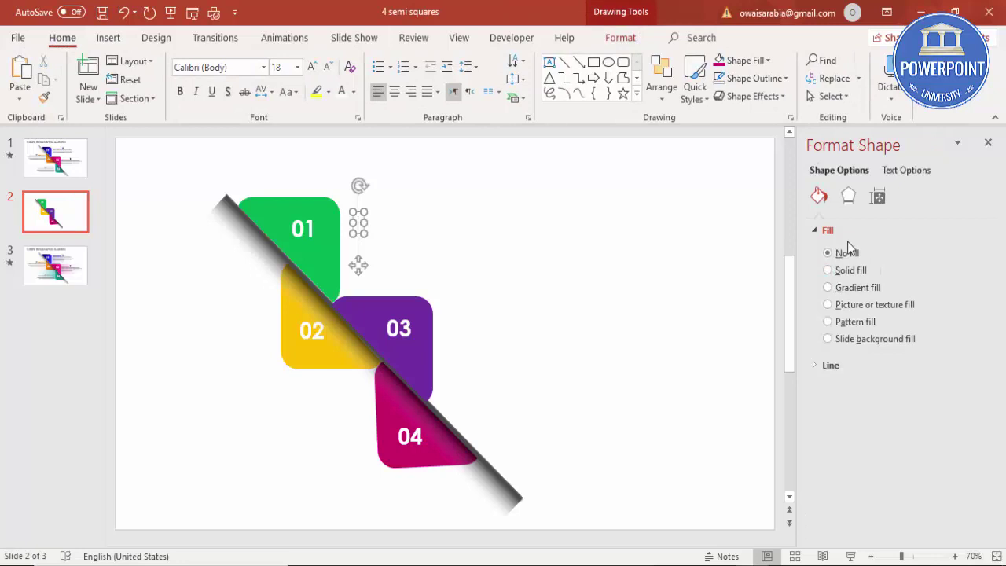
{"action": "type", "text": "HEAD"}
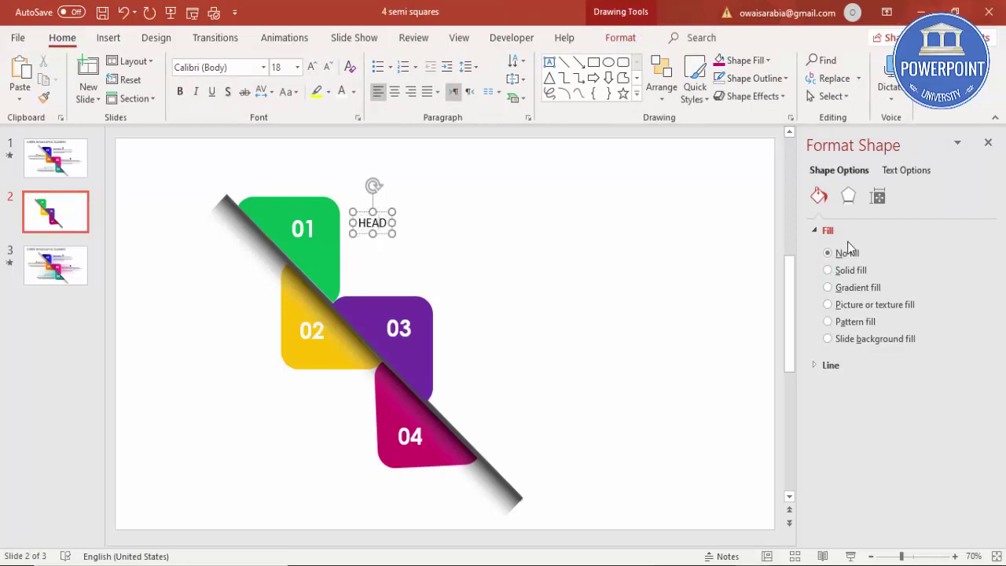
{"action": "type", "text": "LINE "}
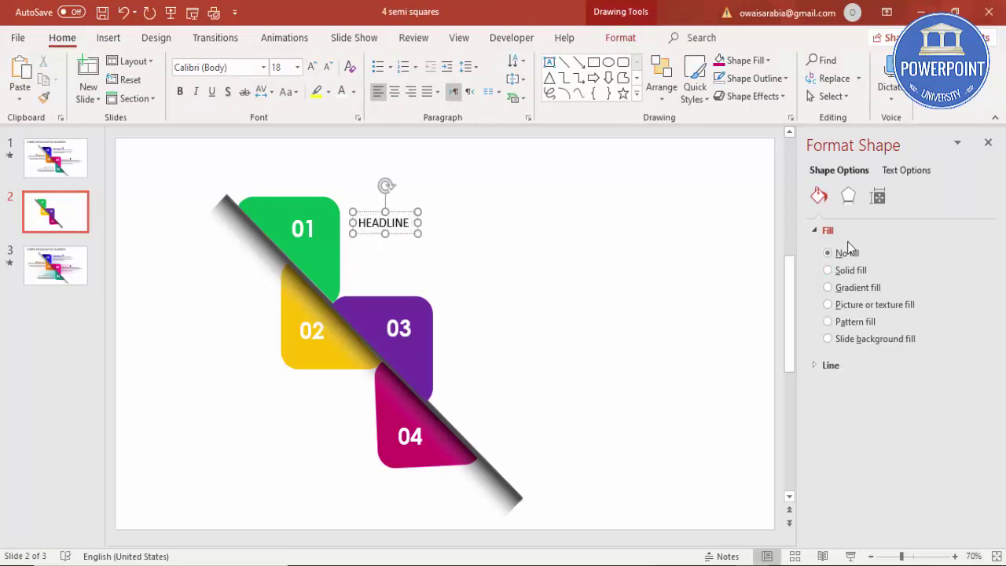
{"action": "type", "text": "01"}
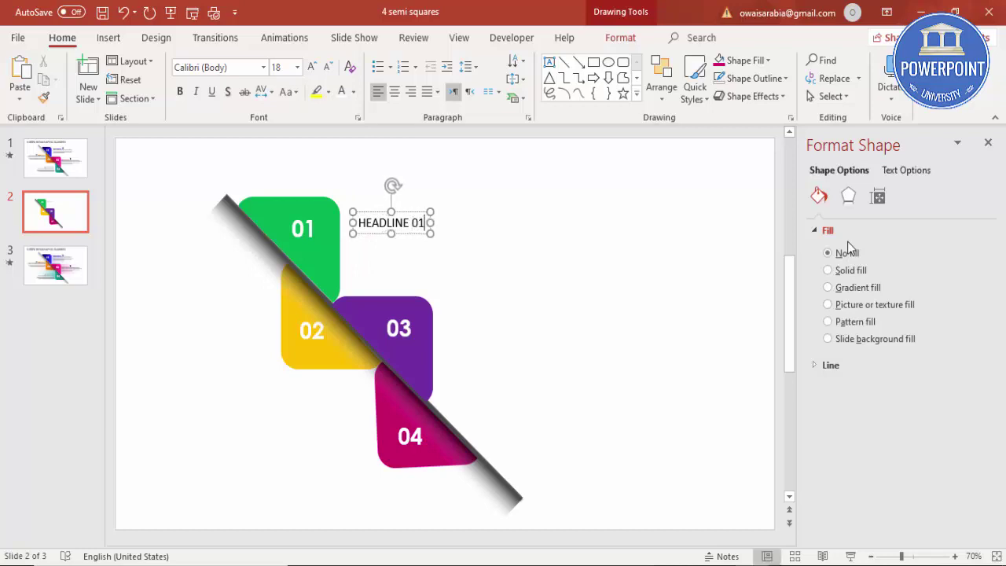
{"action": "left_click_drag", "start_coordinate": [401, 212], "coordinate": [397, 201]}
- Format the headline as Century Gothic, bold, 16 pt, in green
{"action": "left_click", "coordinate": [234, 68]}
{"action": "type", "text": "Century Gothic"}
{"action": "key", "text": "Return"}
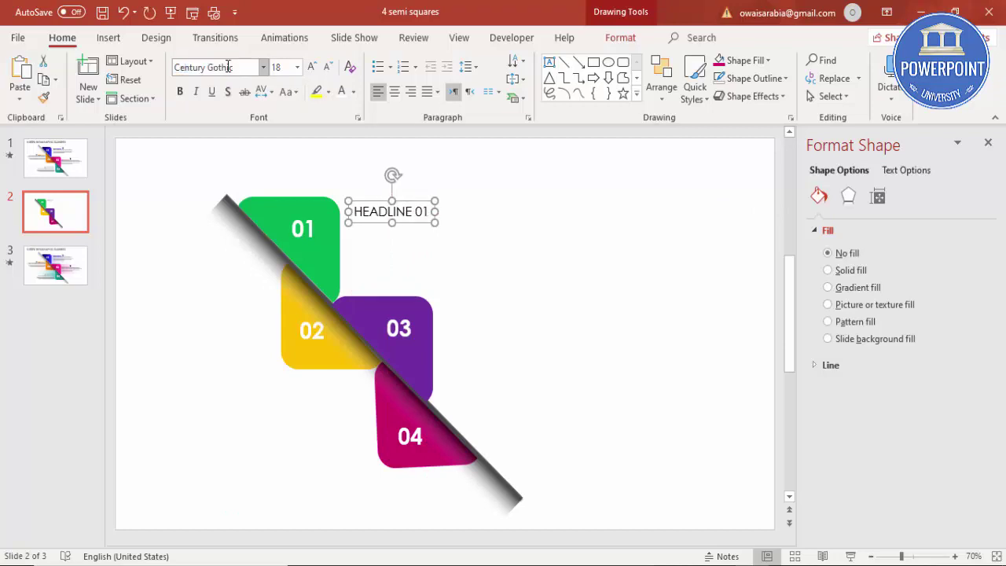
{"action": "left_click", "coordinate": [179, 91]}
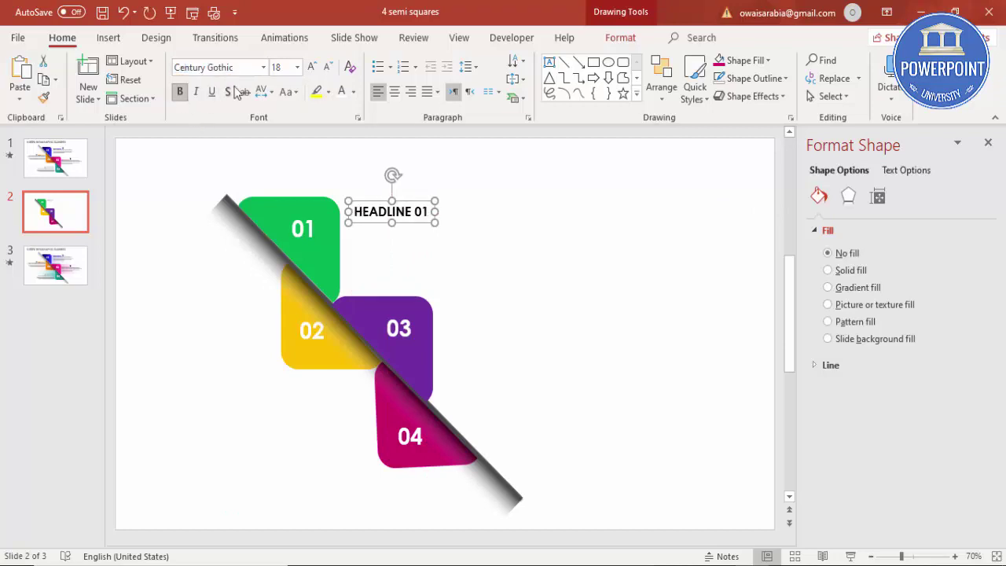
{"action": "left_click", "coordinate": [329, 68]}
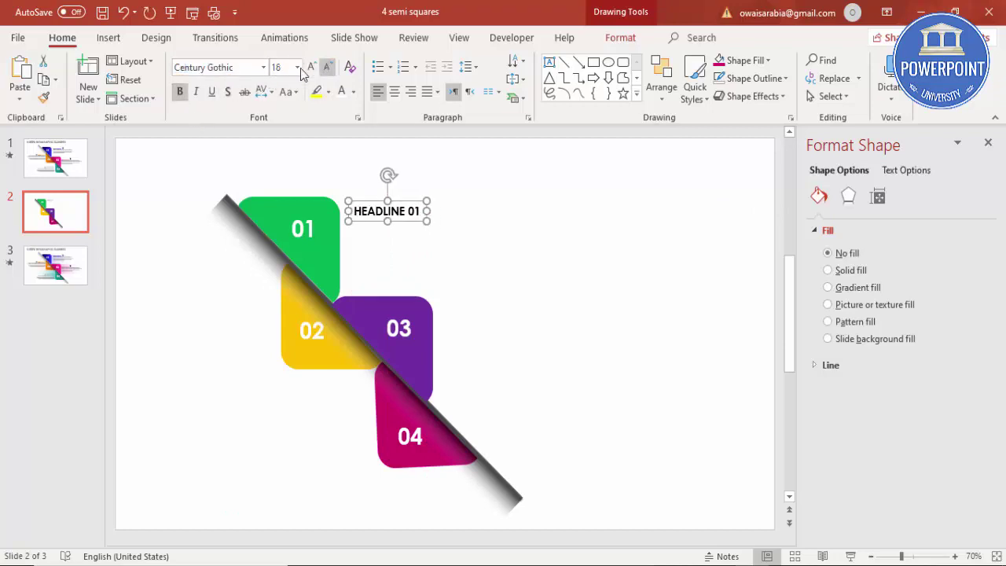
{"action": "left_click", "coordinate": [352, 91]}
{"action": "left_click", "coordinate": [404, 214]}
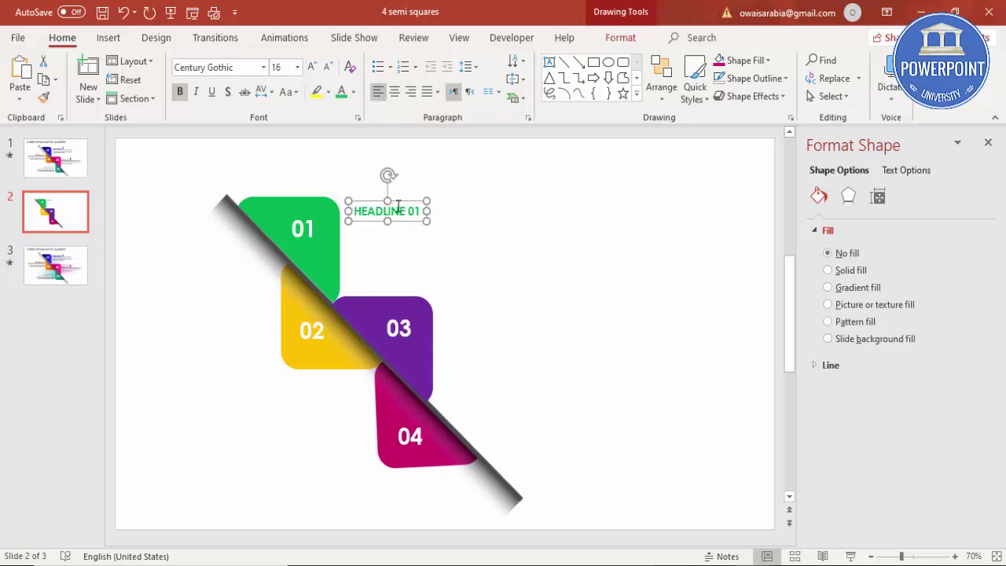
{"action": "left_click", "coordinate": [434, 265]}
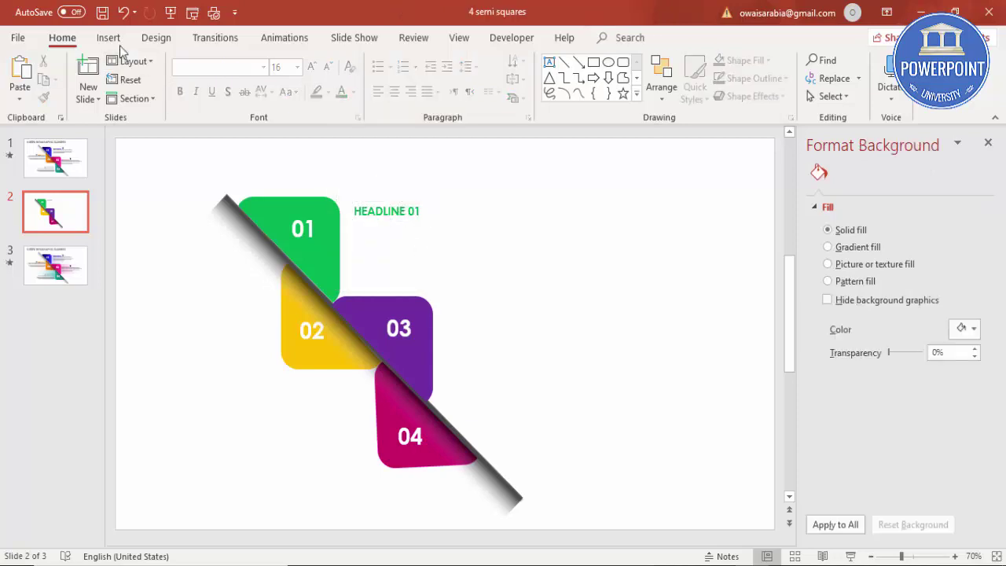
{"action": "left_click", "coordinate": [108, 37]}
- Draw a text box under HEADLINE 01 and fill it with =lorem(1) placeholder text
{"action": "left_click", "coordinate": [579, 82]}
{"action": "left_click_drag", "start_coordinate": [357, 225], "coordinate": [553, 272]}
{"action": "type", "text": "=lorem(1)"}
{"action": "key", "text": "Return"}
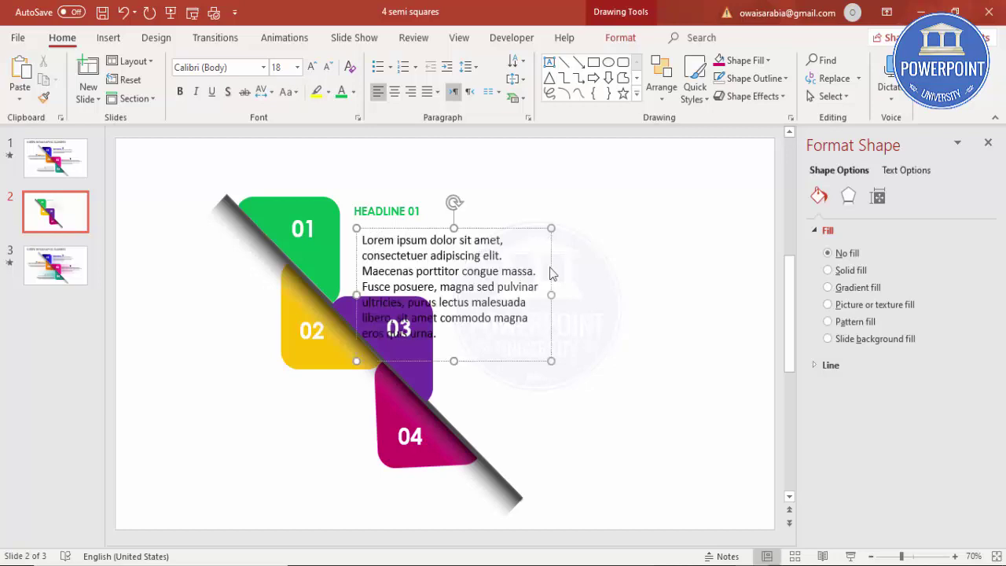
- Make the paragraph 10.5 pt grey, tuck it under the headline, and select both
{"action": "left_click", "coordinate": [426, 228]}
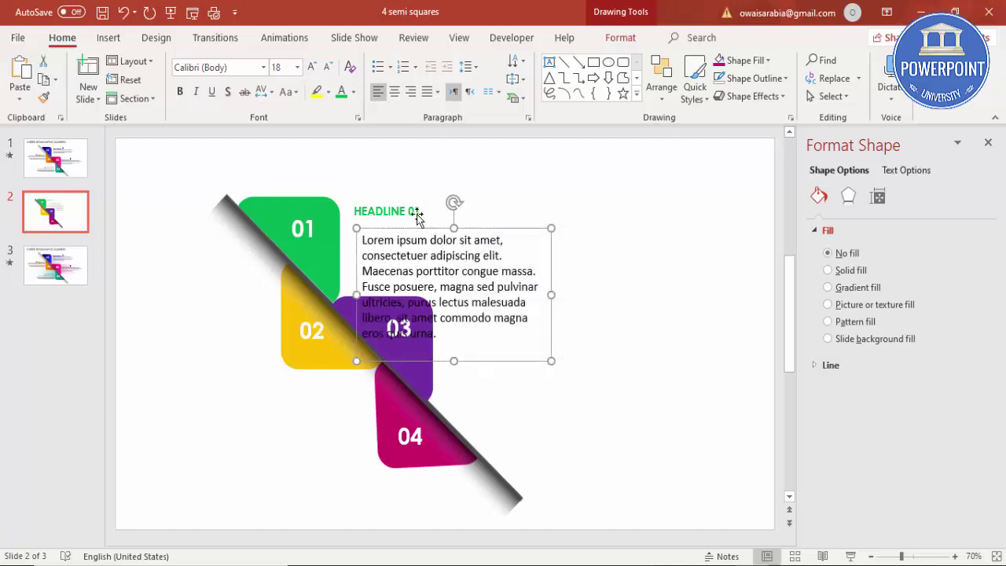
{"action": "left_click", "coordinate": [327, 67]}
{"action": "left_click", "coordinate": [326, 66]}
{"action": "left_click", "coordinate": [327, 67]}
{"action": "left_click", "coordinate": [327, 67]}
{"action": "left_click", "coordinate": [327, 67]}
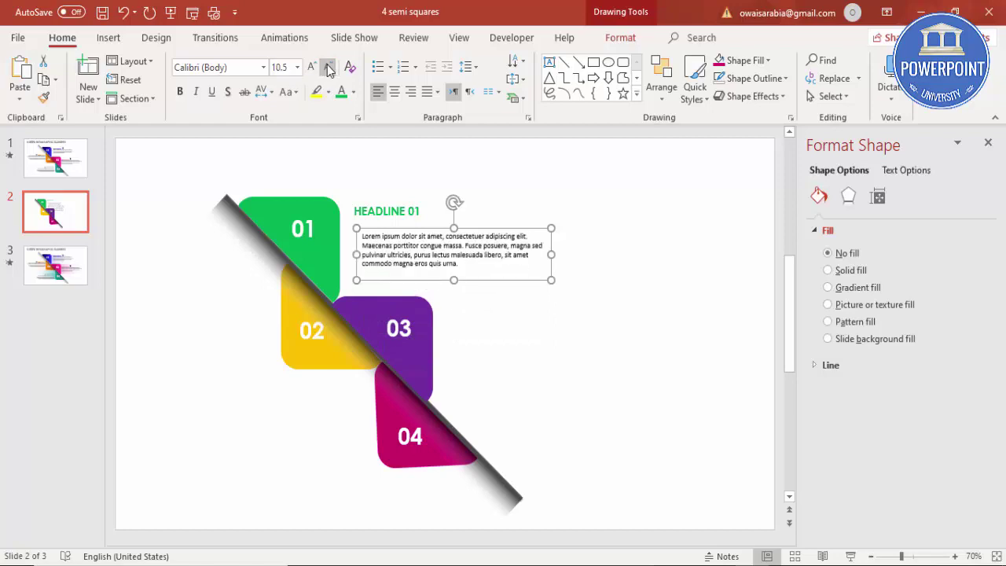
{"action": "left_click_drag", "start_coordinate": [386, 225], "coordinate": [382, 212]}
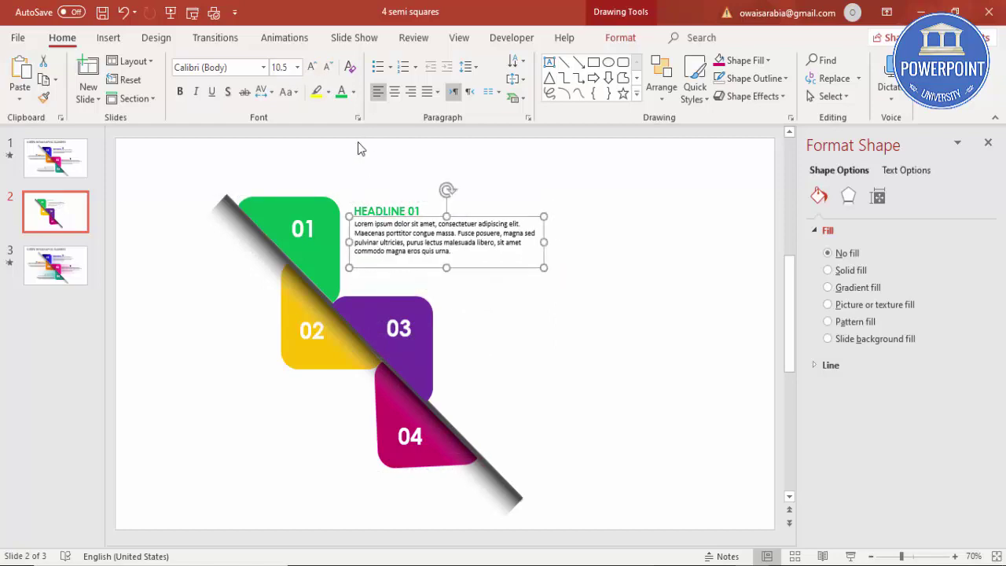
{"action": "left_click", "coordinate": [352, 92]}
{"action": "left_click", "coordinate": [343, 172]}
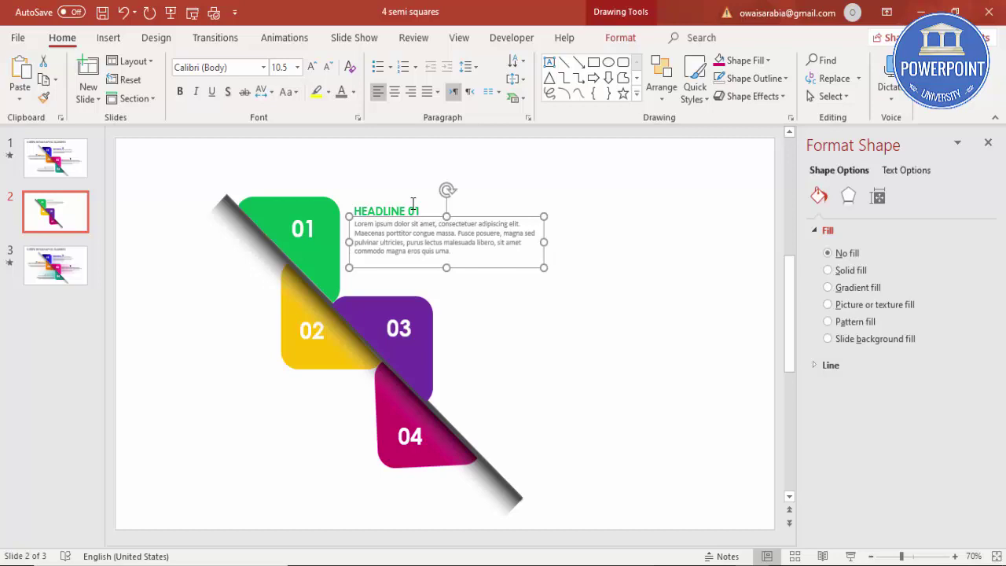
{"action": "left_click", "coordinate": [386, 211], "text": "shift"}
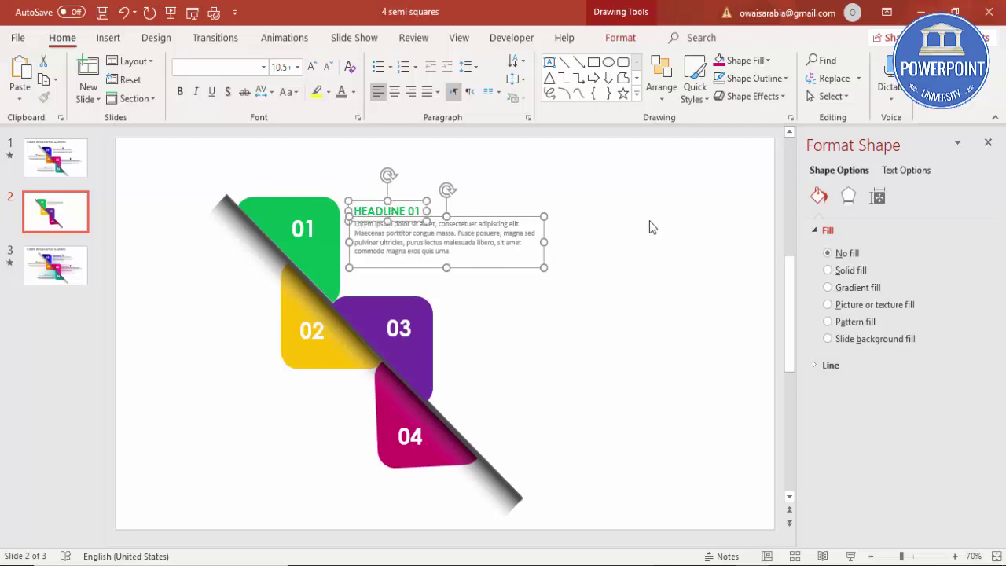
- Left-align and group the headline and body, then place a copy beside square 03
{"action": "left_click", "coordinate": [620, 37]}
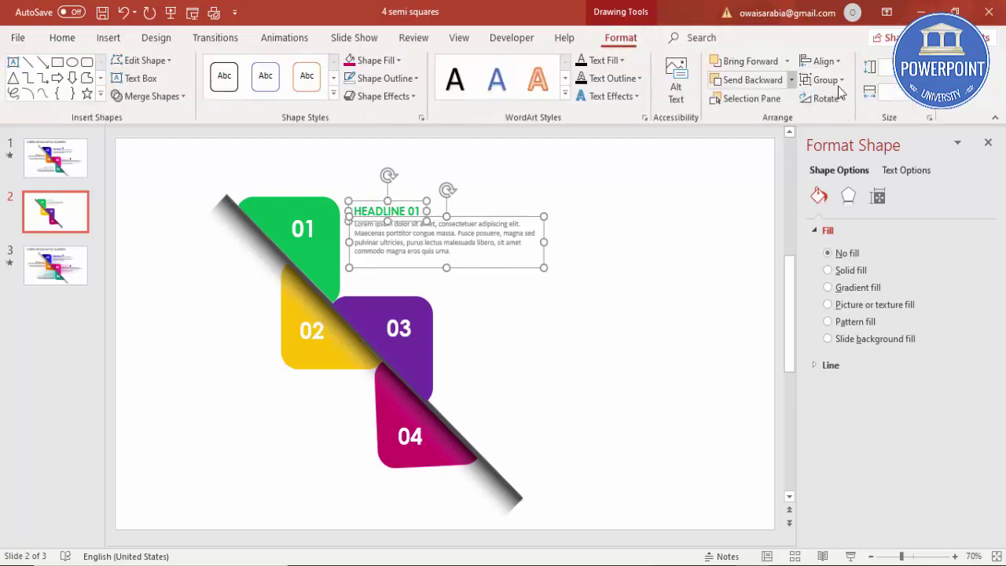
{"action": "left_click", "coordinate": [822, 61]}
{"action": "left_click", "coordinate": [834, 75]}
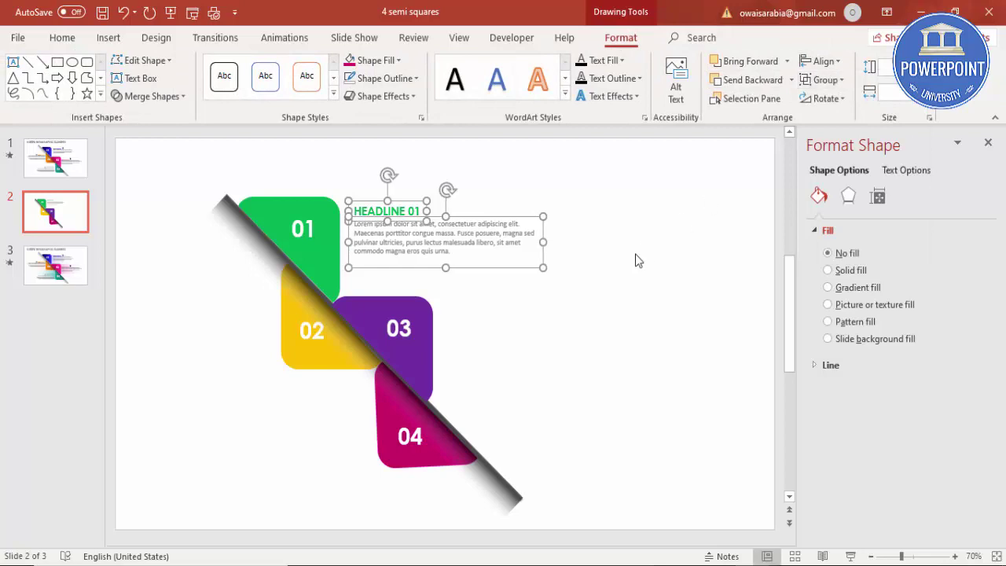
{"action": "key", "text": "ctrl+g"}
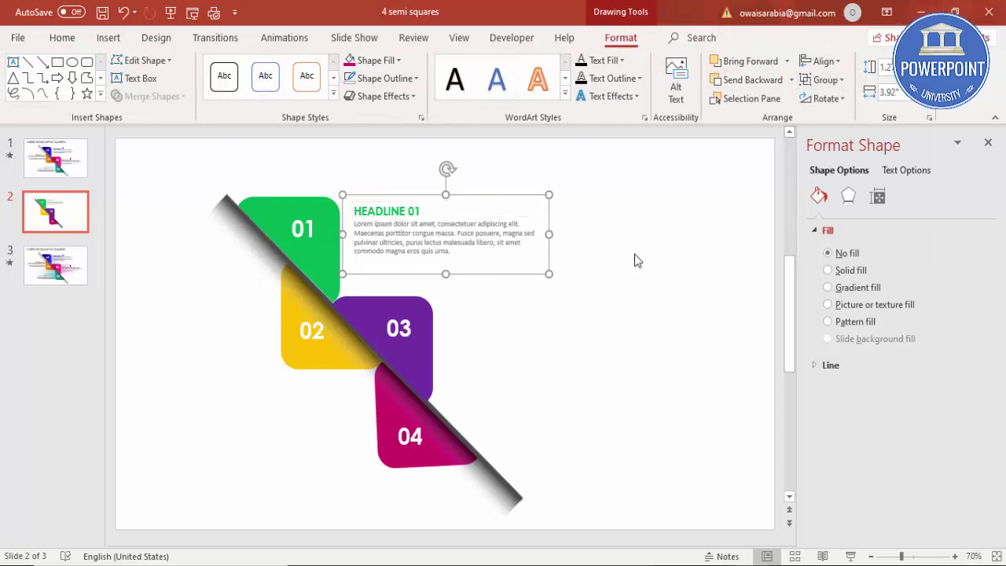
{"action": "key", "text": "ctrl+d"}
{"action": "left_click_drag", "start_coordinate": [504, 199], "coordinate": [582, 294]}
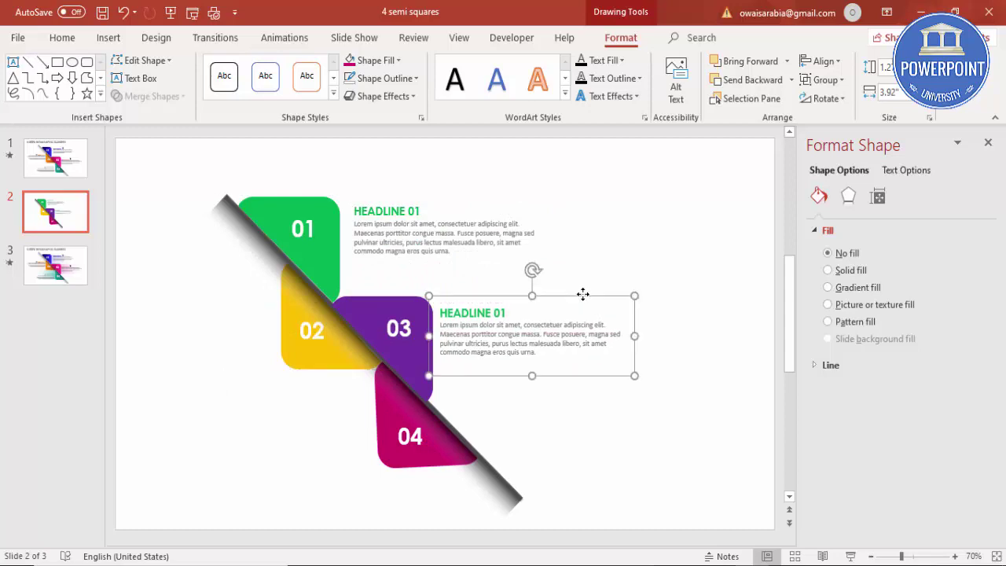
- Place a third copy at the lower left and ungroup its headline and body
{"action": "key", "text": "ctrl+d"}
{"action": "left_click_drag", "start_coordinate": [647, 404], "coordinate": [267, 382]}
{"action": "right_click", "coordinate": [267, 381]}
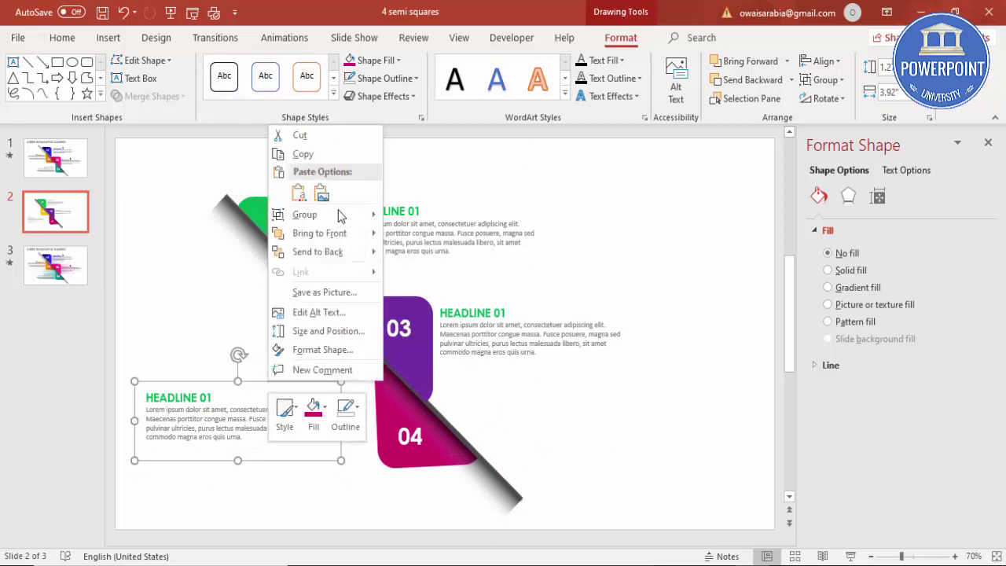
{"action": "mouse_move", "coordinate": [346, 215]}
{"action": "left_click", "coordinate": [411, 253]}
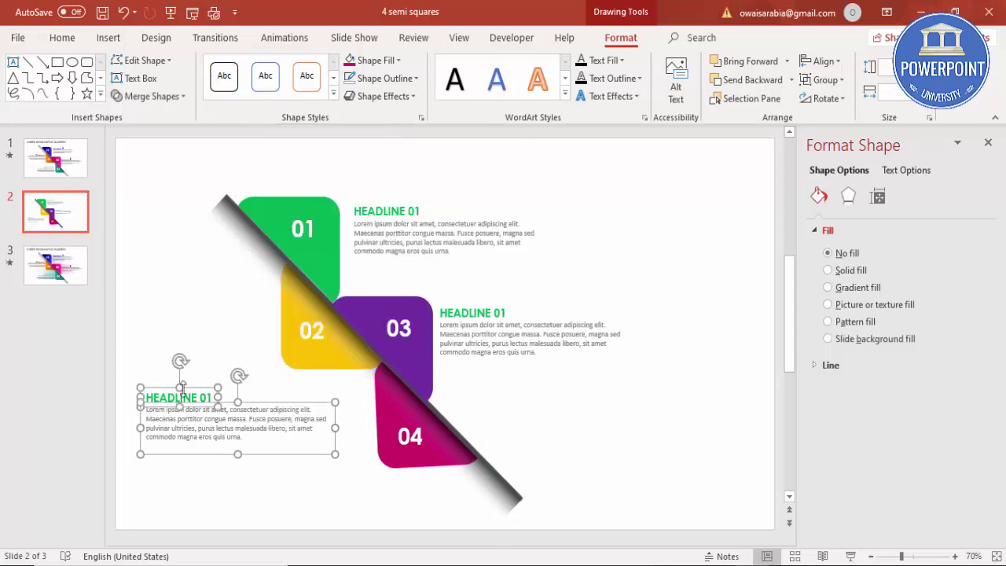
{"action": "left_click", "coordinate": [240, 363]}
{"action": "left_click", "coordinate": [205, 395]}
{"action": "left_click", "coordinate": [214, 432], "text": "shift"}
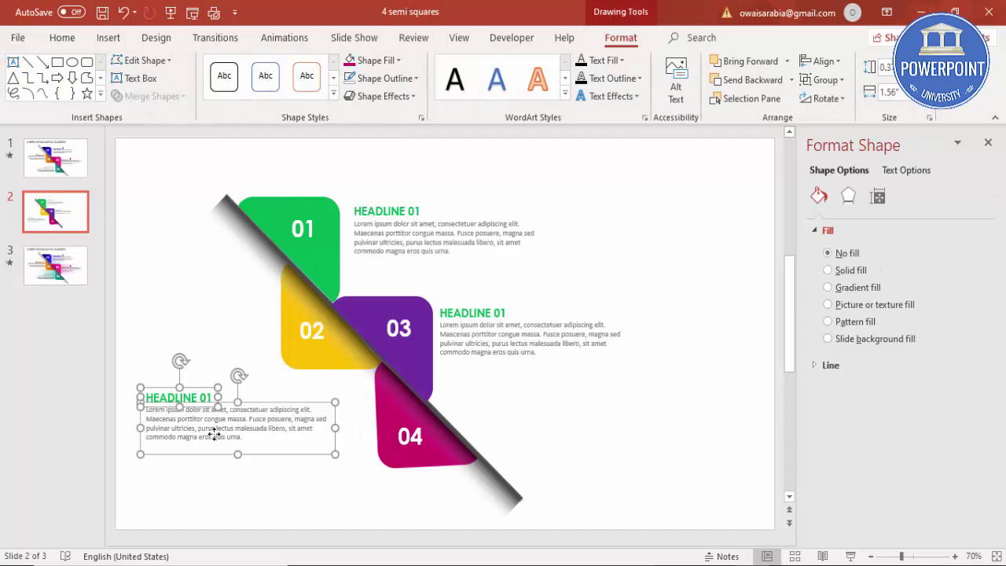
- Right-align the lower-left headline and body text, then regroup them
{"action": "left_click", "coordinate": [821, 61]}
{"action": "left_click", "coordinate": [844, 118]}
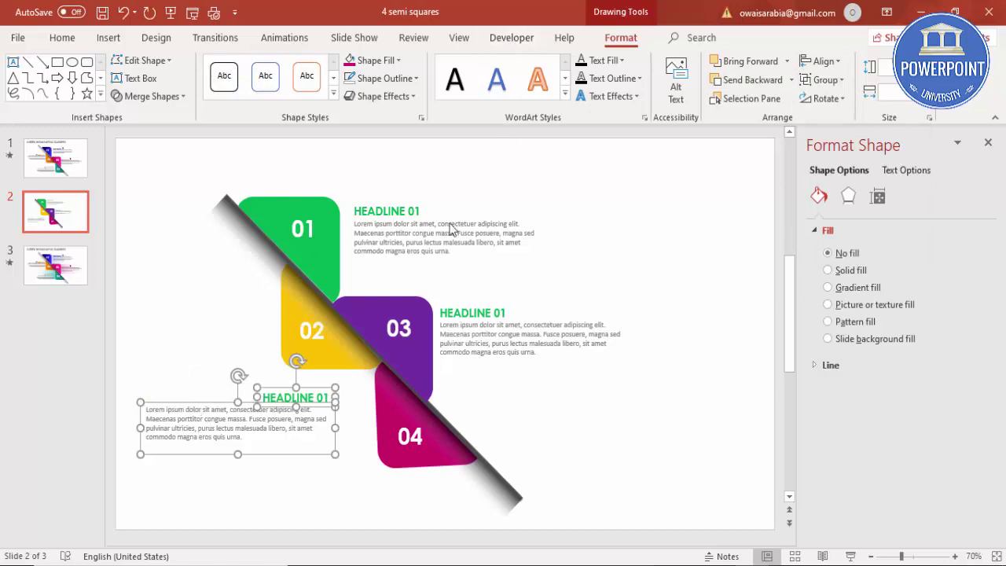
{"action": "left_click", "coordinate": [248, 493]}
{"action": "left_click", "coordinate": [215, 407]}
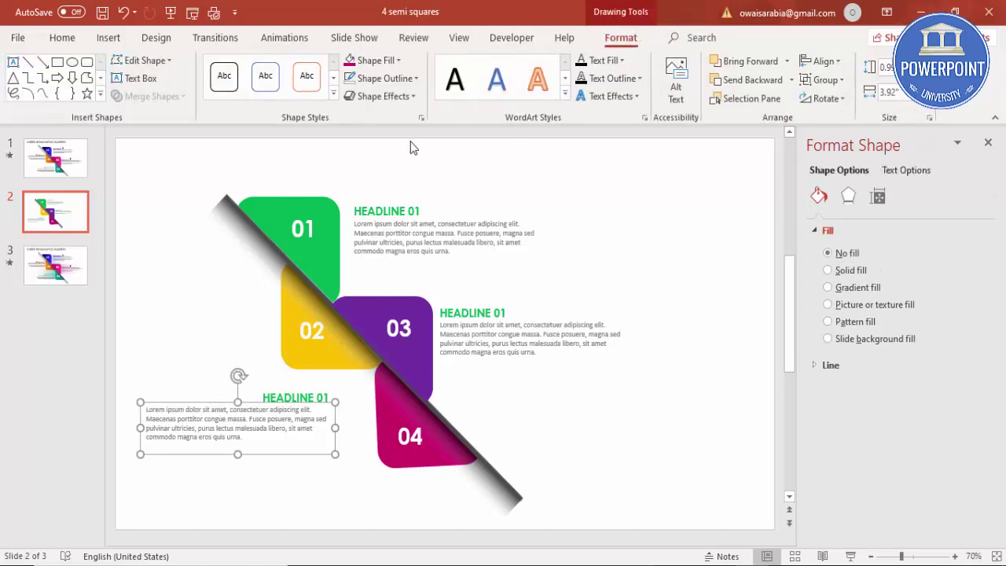
{"action": "left_click", "coordinate": [61, 38]}
{"action": "left_click", "coordinate": [411, 91]}
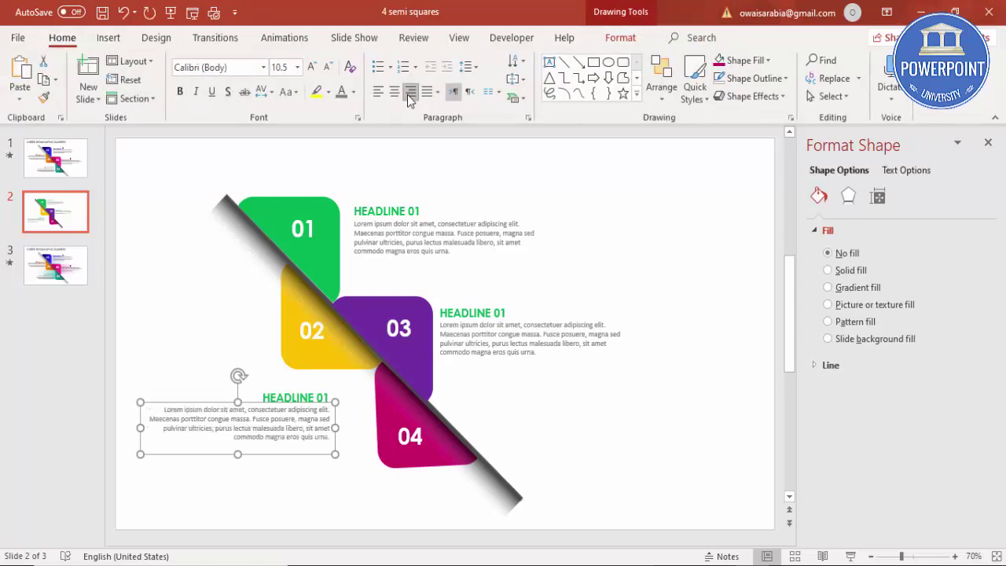
{"action": "left_click", "coordinate": [285, 396], "text": "shift"}
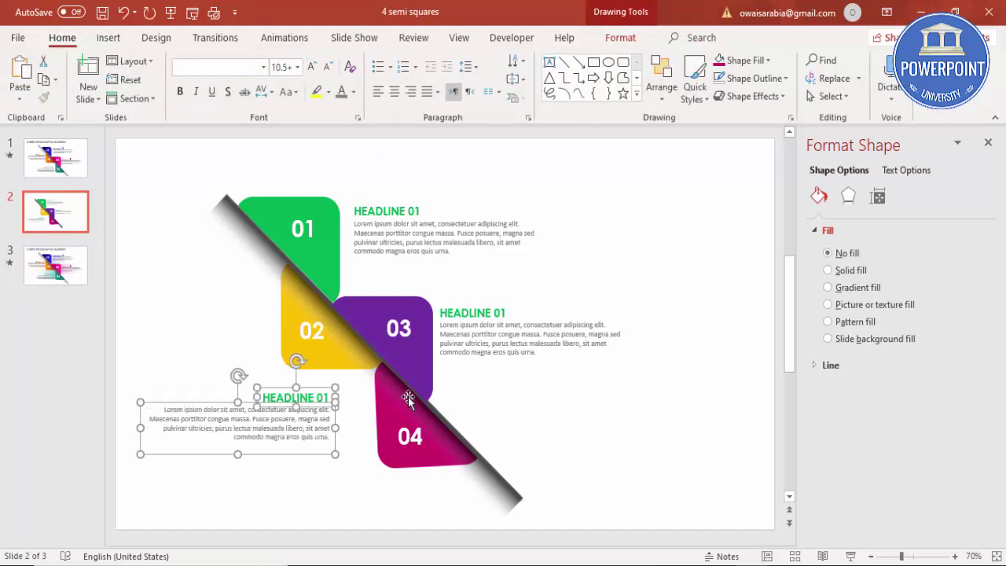
{"action": "key", "text": "ctrl+g"}
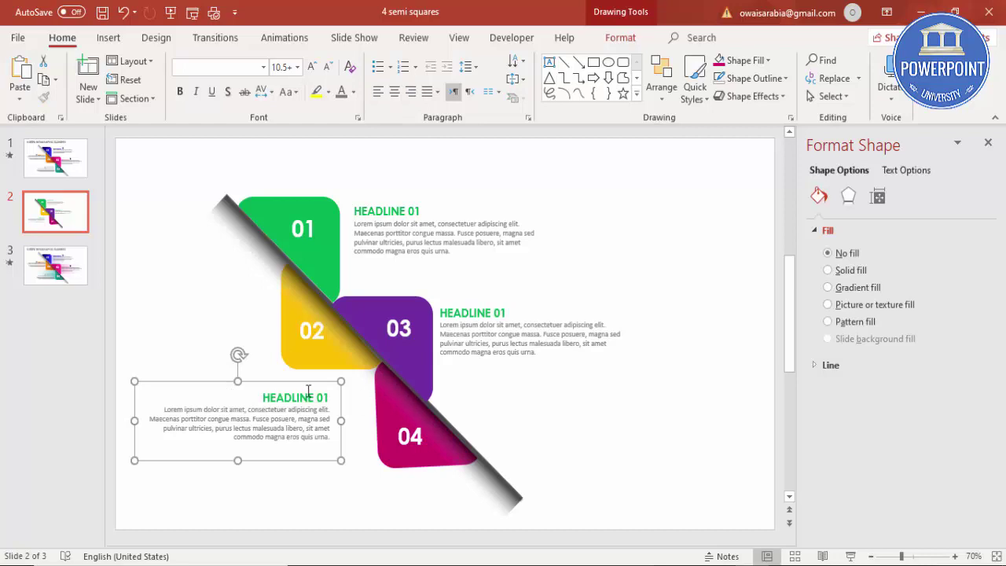
- Move the block beside square 04 and place a copy left of square 02
{"action": "left_click_drag", "start_coordinate": [282, 386], "coordinate": [310, 404]}
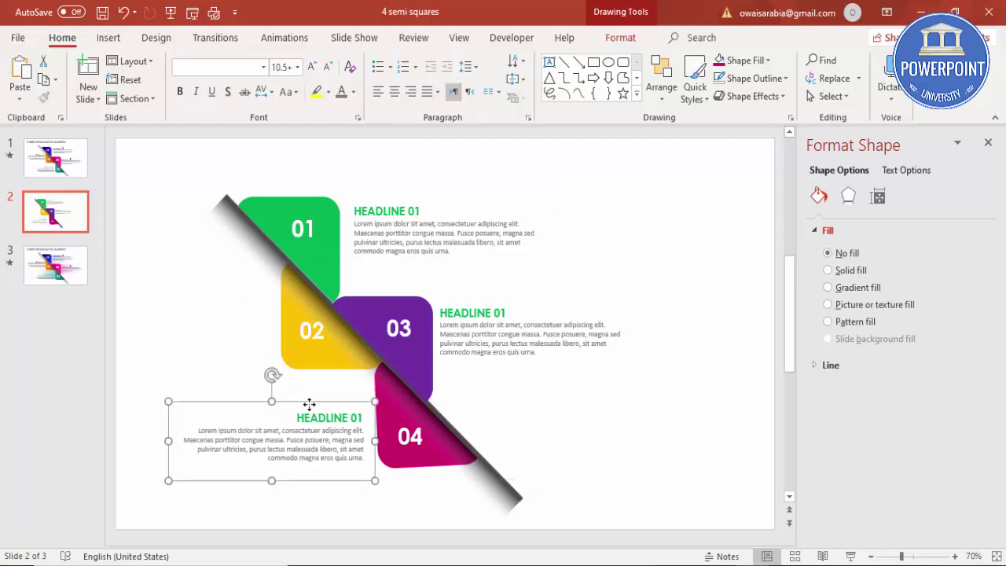
{"action": "key", "text": "ctrl+d"}
{"action": "left_click_drag", "start_coordinate": [330, 495], "coordinate": [239, 378]}
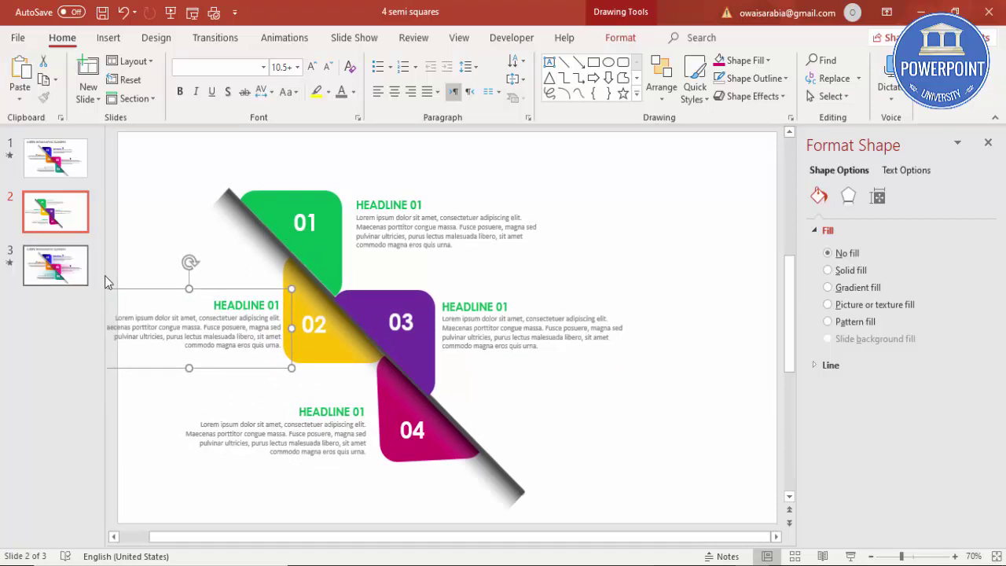
- Select everything and nudge the infographic right and slightly up to centre it
{"action": "left_click", "coordinate": [679, 246]}
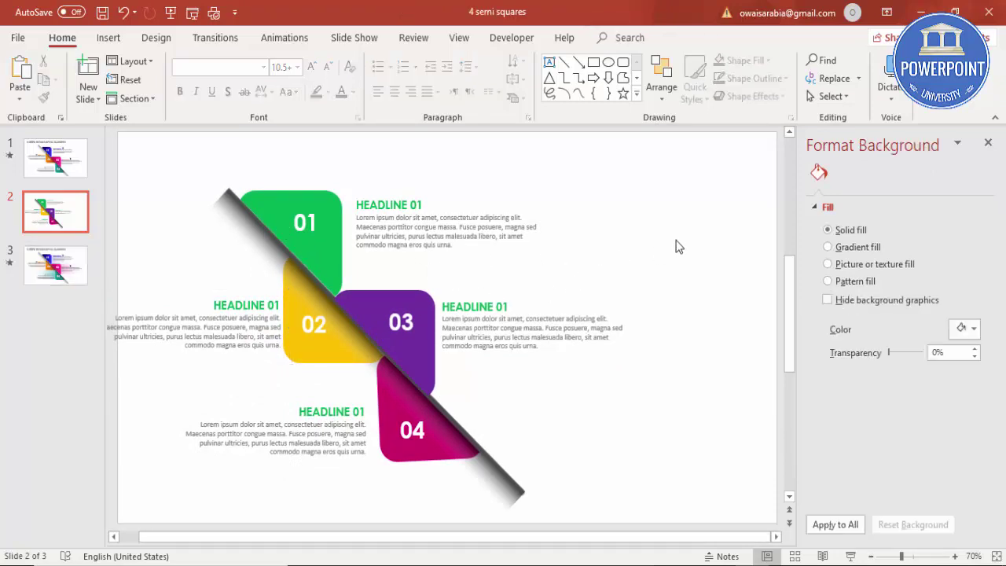
{"action": "key", "text": "ctrl+a"}
{"action": "key", "text": "Right"}
{"action": "key", "text": "Right"}
{"action": "key", "text": "Right"}
{"action": "key", "text": "Right"}
{"action": "key", "text": "Right"}
{"action": "key", "text": "Right"}
{"action": "key", "text": "Right"}
{"action": "key", "text": "Right"}
{"action": "key", "text": "Right"}
{"action": "key", "text": "Right"}
{"action": "key", "text": "Right"}
{"action": "key", "text": "Right"}
{"action": "key", "text": "Right"}
{"action": "key", "text": "Right"}
{"action": "key", "text": "Right"}
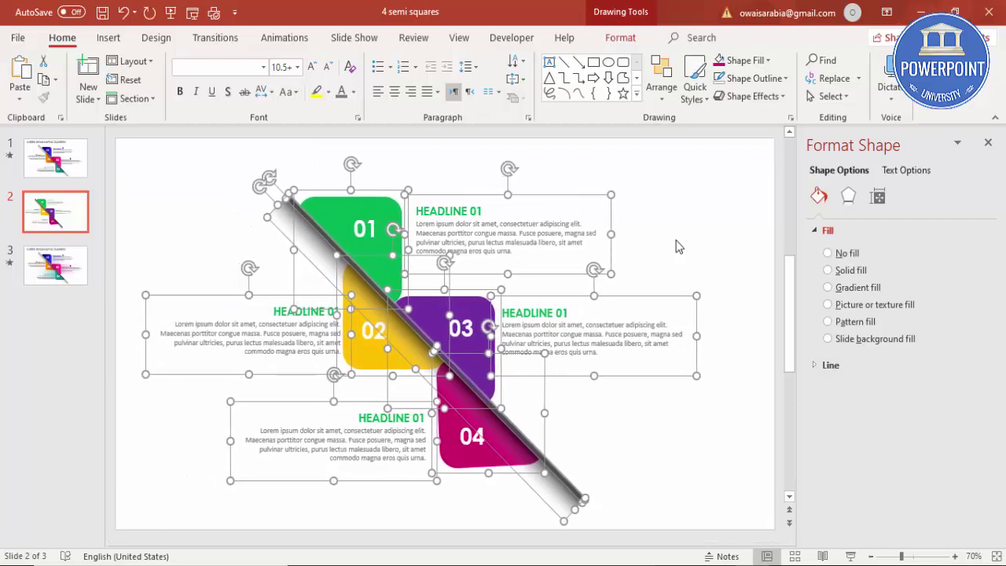
{"action": "key", "text": "Up"}
{"action": "key", "text": "Up"}
{"action": "key", "text": "Up"}
{"action": "key", "text": "ctrl+Right"}
{"action": "left_click", "coordinate": [676, 246]}
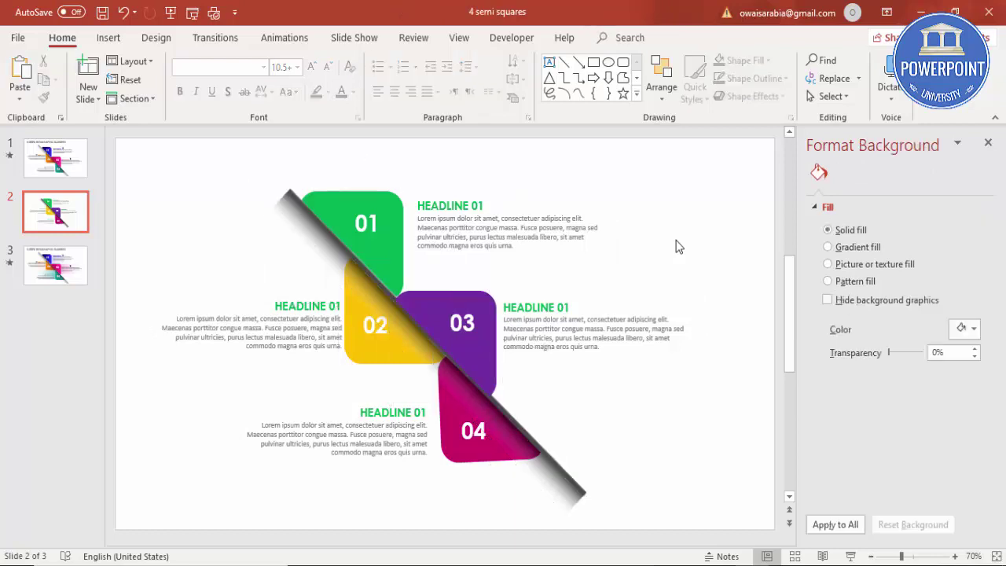
{"action": "left_click", "coordinate": [515, 307]}
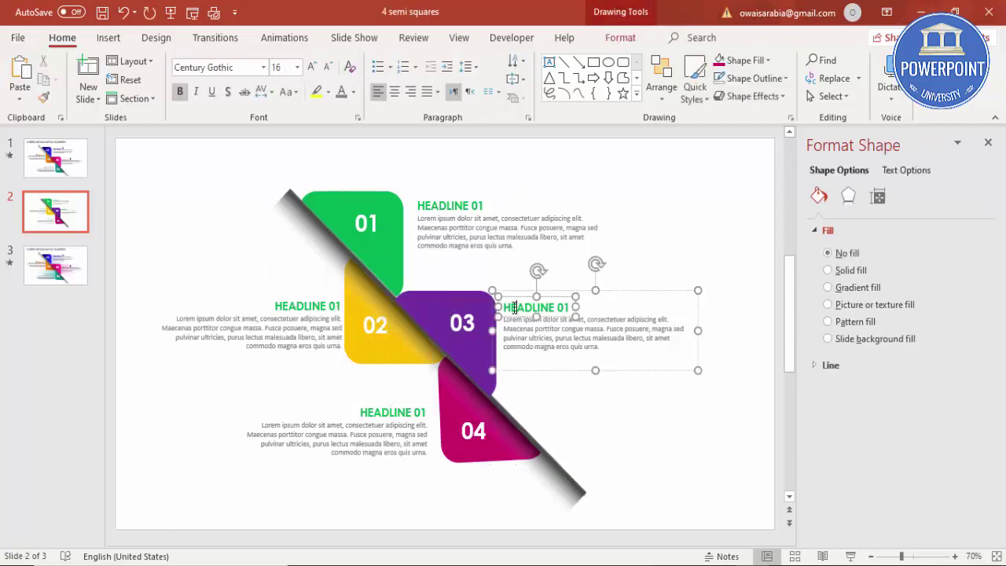
- Colour the headline beside square 03 purple and renumber it HEADLINE 03
{"action": "left_click", "coordinate": [342, 92]}
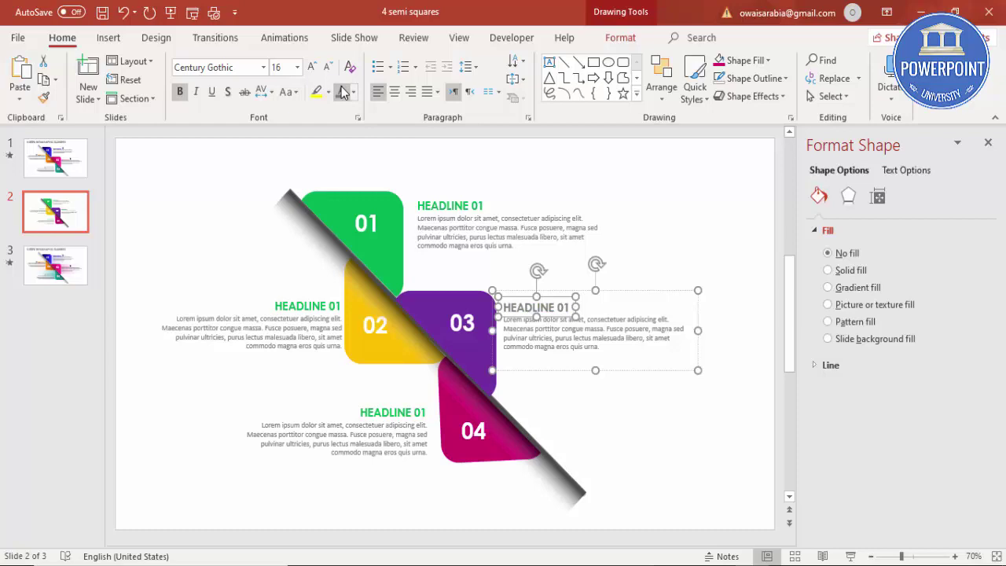
{"action": "left_click", "coordinate": [352, 92]}
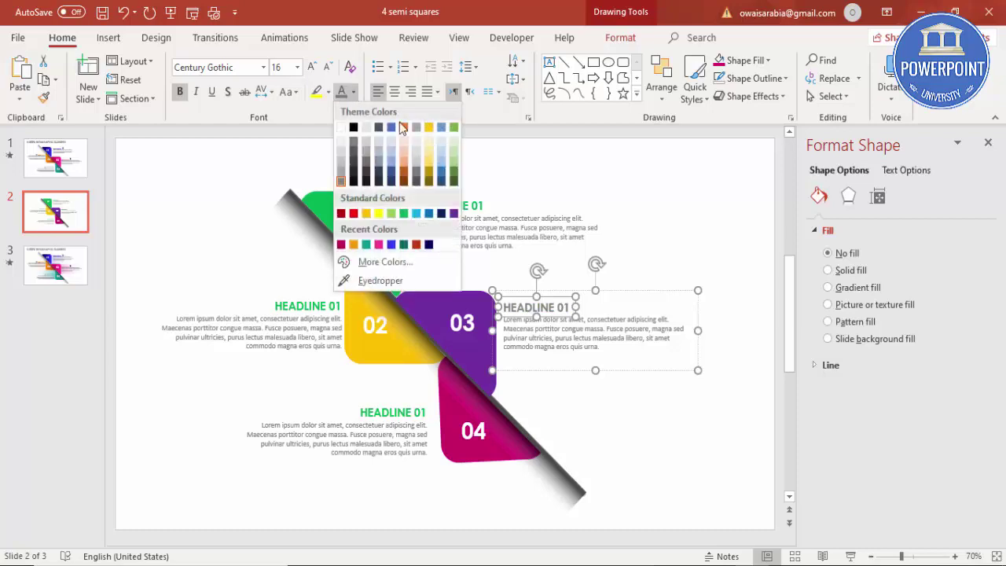
{"action": "left_click", "coordinate": [454, 215]}
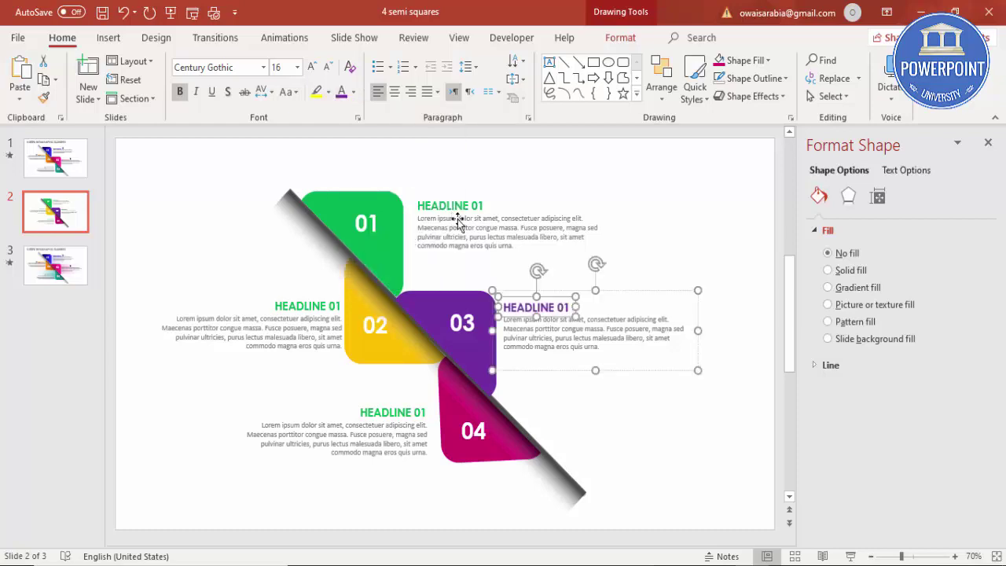
{"action": "left_click", "coordinate": [565, 308]}
{"action": "key", "text": "BackSpace"}
{"action": "type", "text": "3"}
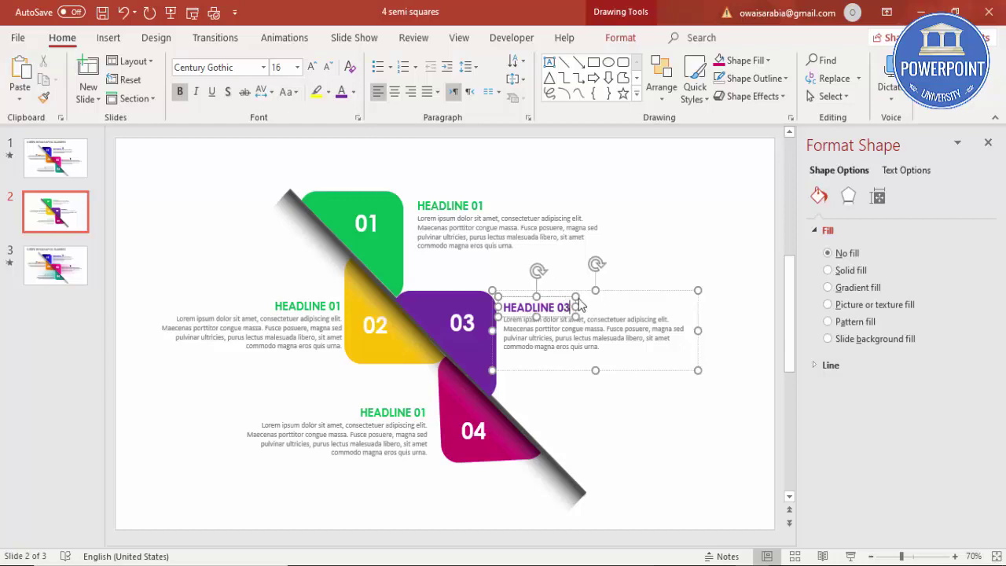
- Colour the headline beside square 02 gold and renumber it HEADLINE 02
{"action": "left_click", "coordinate": [328, 309]}
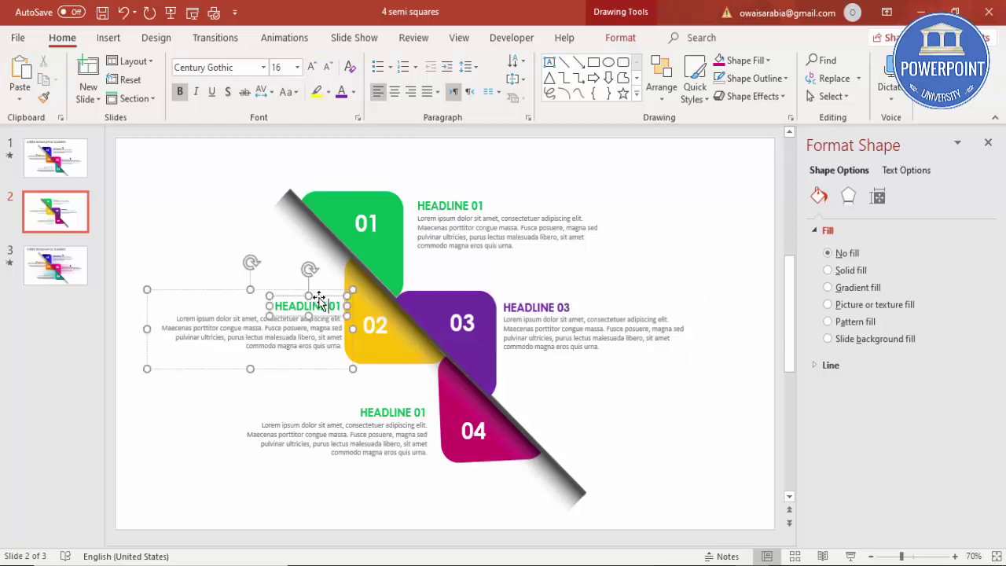
{"action": "left_click", "coordinate": [352, 92]}
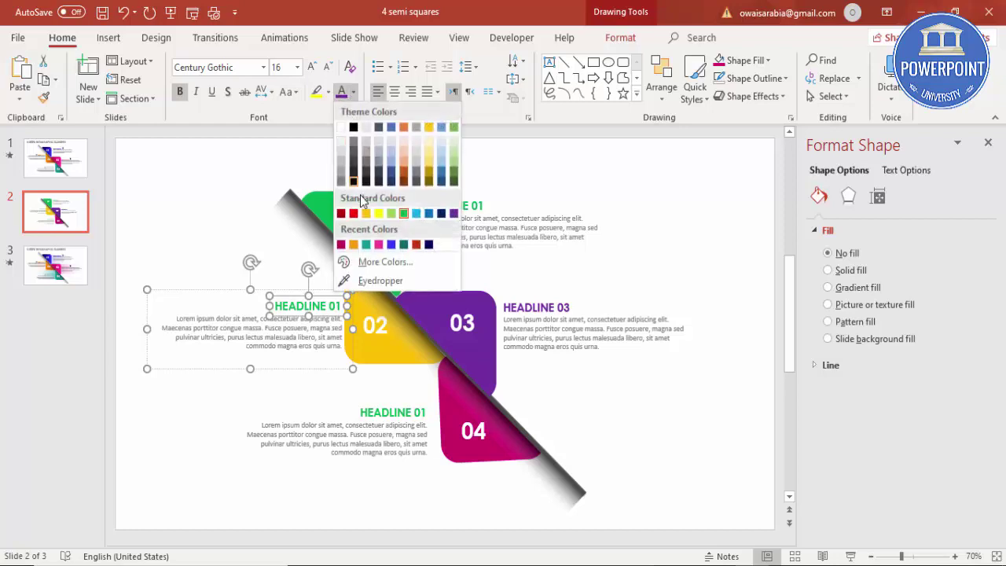
{"action": "left_click", "coordinate": [366, 209]}
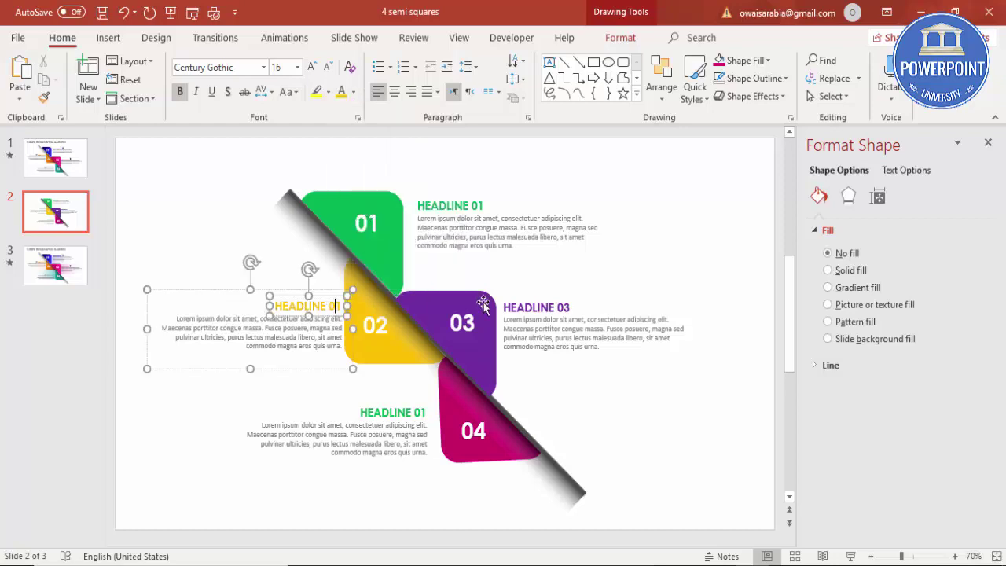
{"action": "key", "text": "BackSpace"}
{"action": "type", "text": "2"}
- Make the square 04 headline magenta HEADLINE 04 and close the formatting pane
{"action": "left_click", "coordinate": [400, 415]}
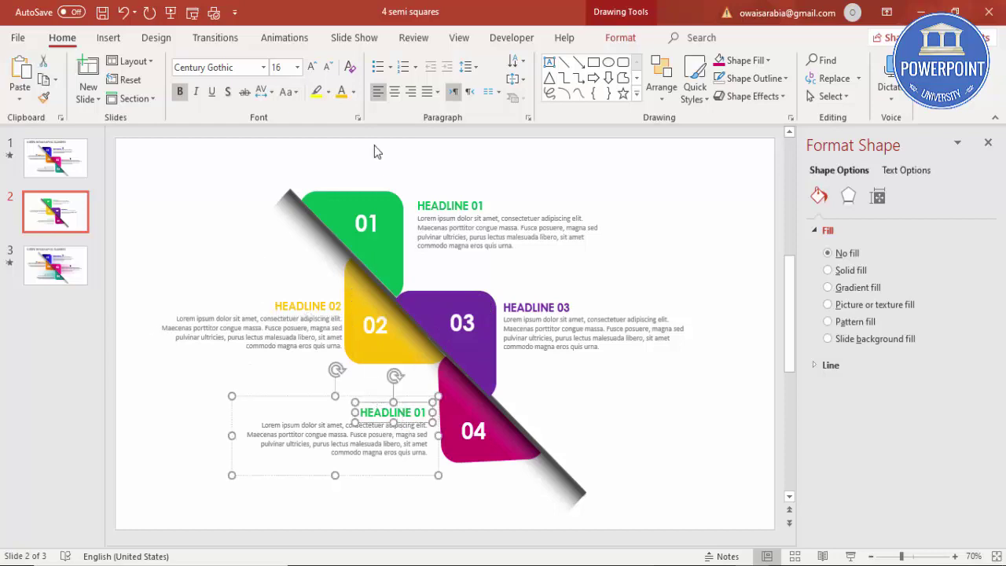
{"action": "left_click", "coordinate": [352, 92]}
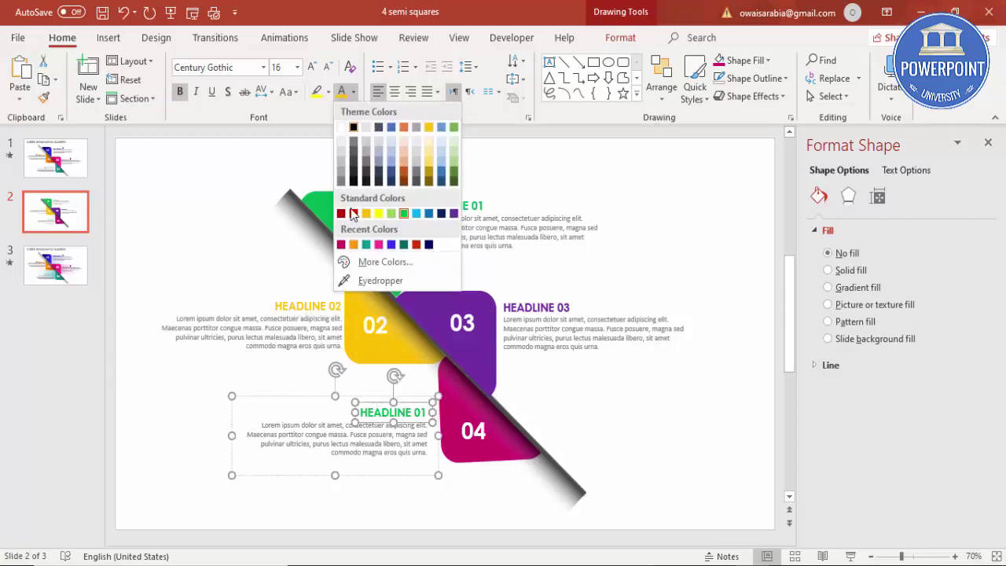
{"action": "left_click", "coordinate": [341, 244]}
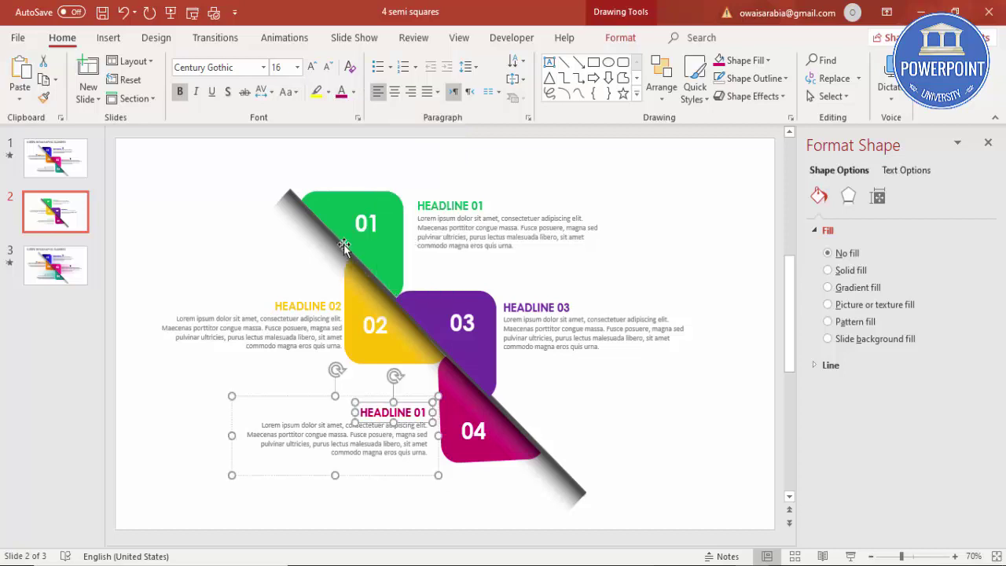
{"action": "key", "text": "BackSpace"}
{"action": "type", "text": "4"}
{"action": "left_click", "coordinate": [678, 234]}
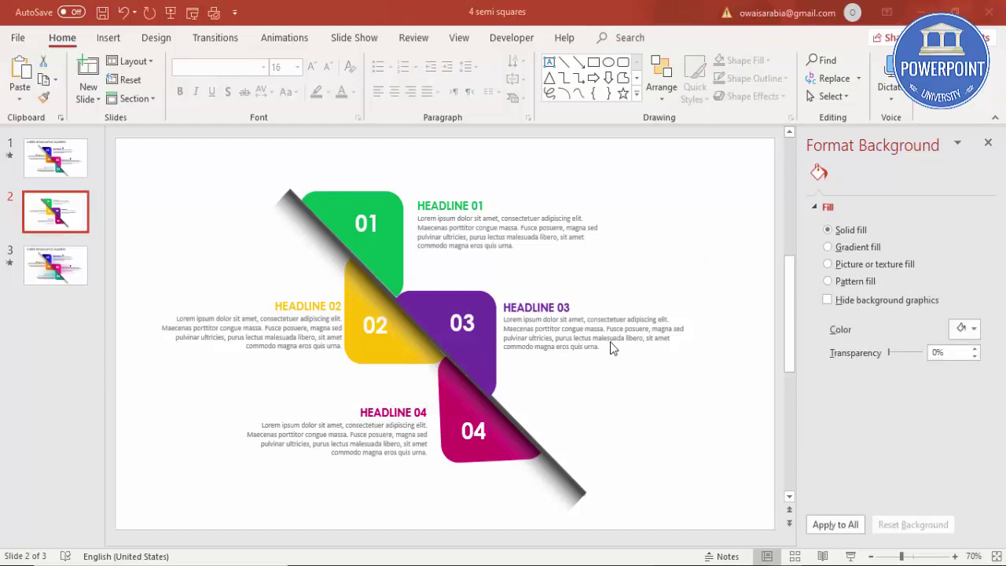
{"action": "left_click", "coordinate": [988, 143]}
- Open the Animation Pane and give the green 01 square a Zoom entrance effect
{"action": "left_click", "coordinate": [291, 38]}
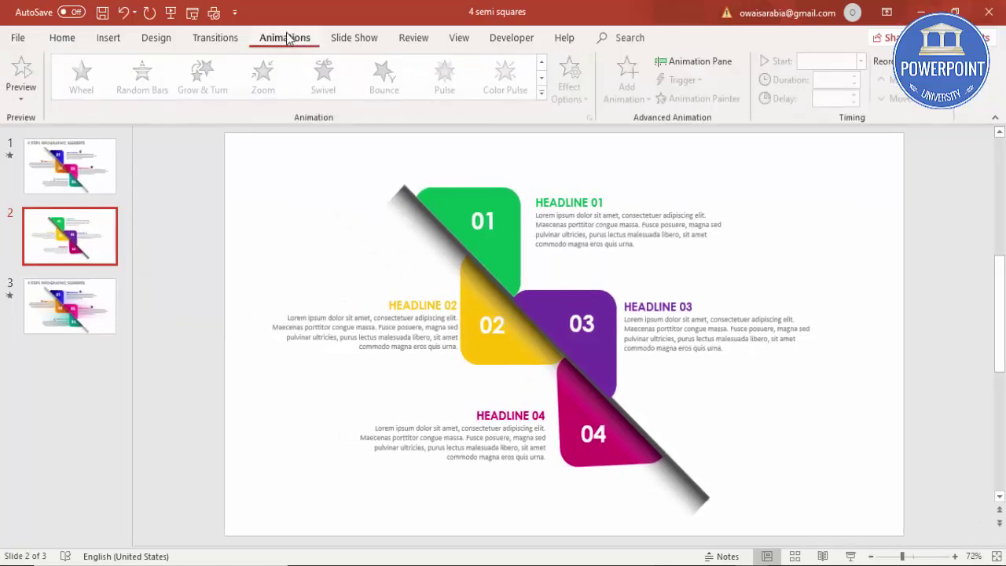
{"action": "left_click", "coordinate": [666, 61]}
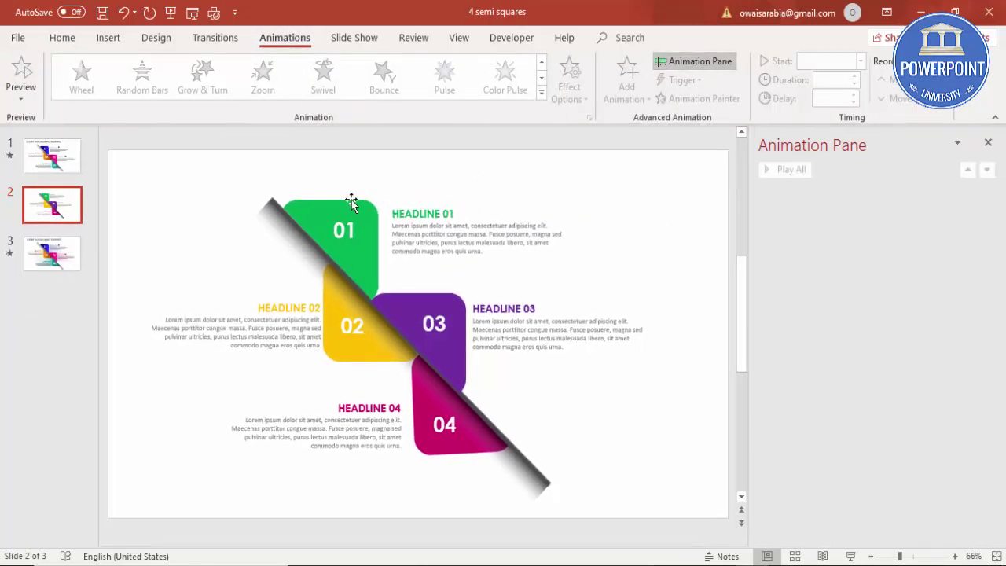
{"action": "left_click", "coordinate": [348, 202]}
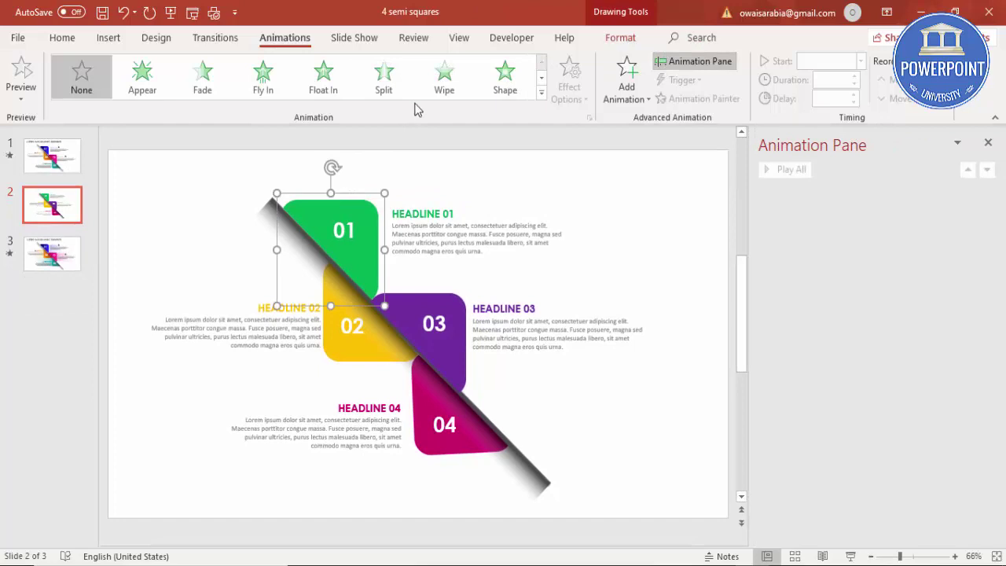
{"action": "left_click", "coordinate": [625, 101]}
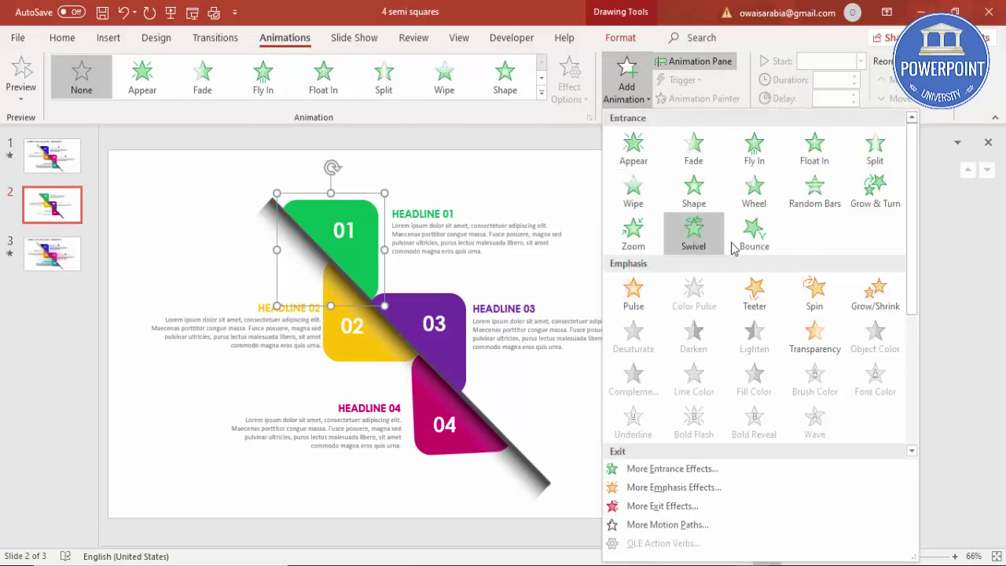
{"action": "left_click", "coordinate": [665, 471]}
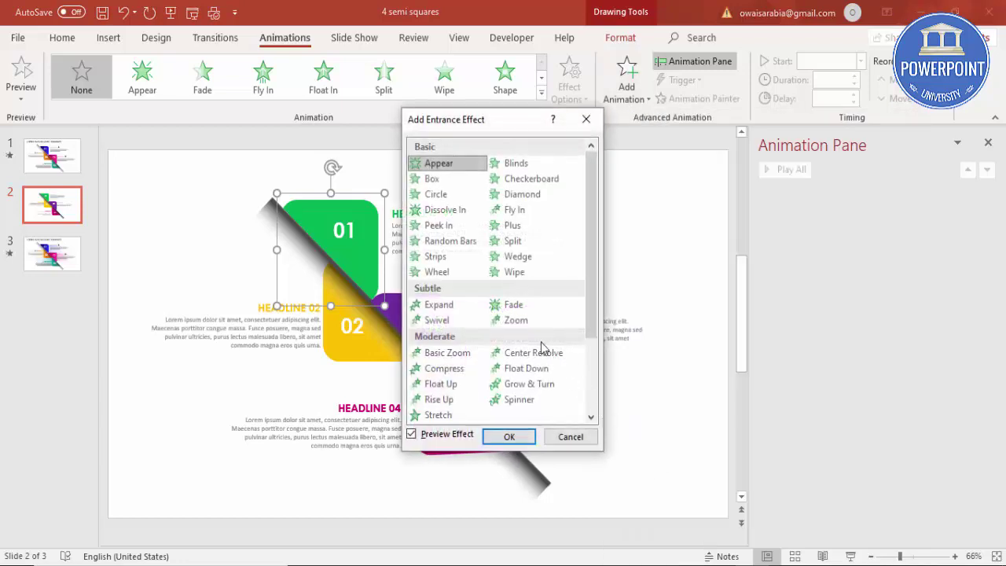
{"action": "left_click", "coordinate": [516, 321]}
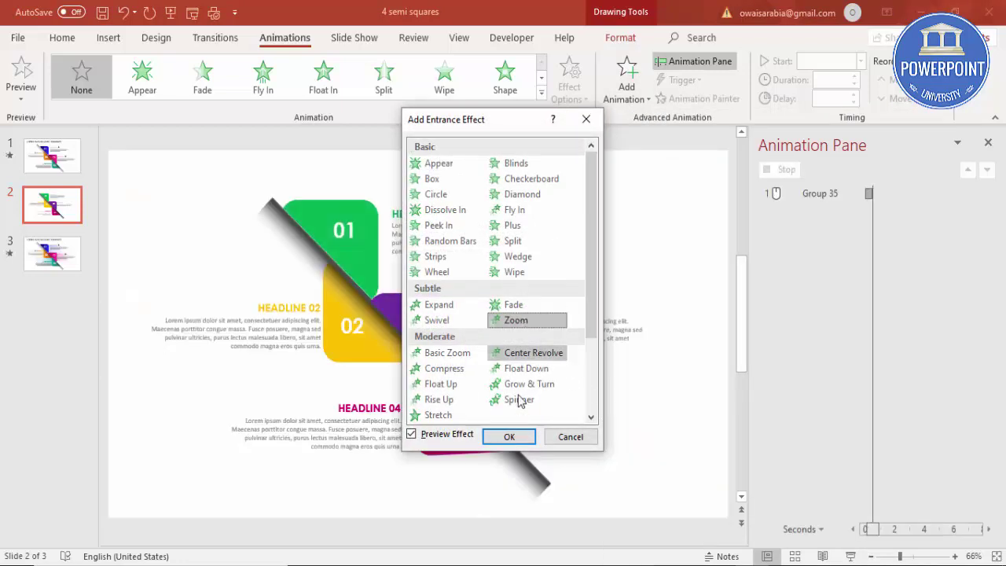
{"action": "left_click", "coordinate": [519, 436]}
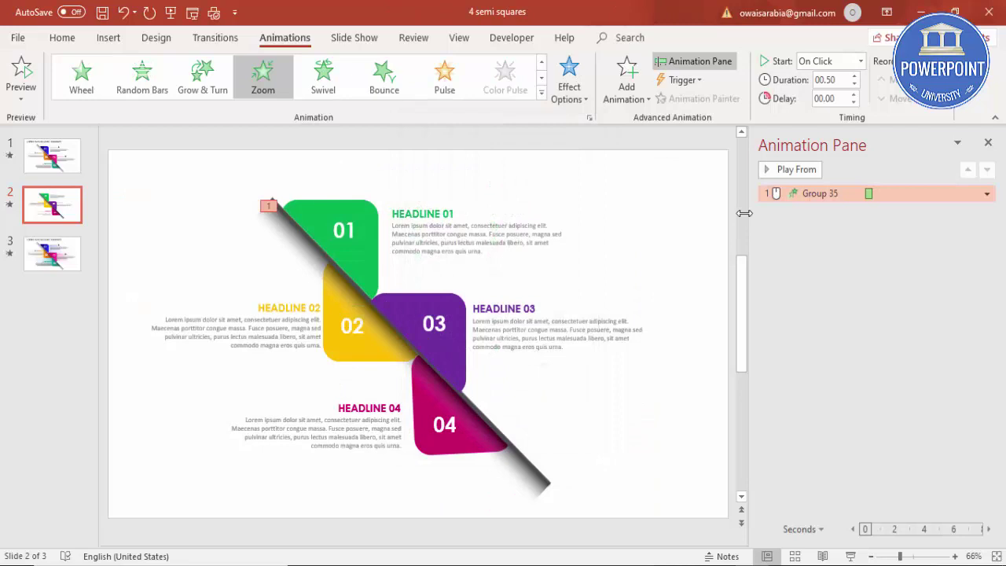
{"action": "left_click", "coordinate": [406, 222]}
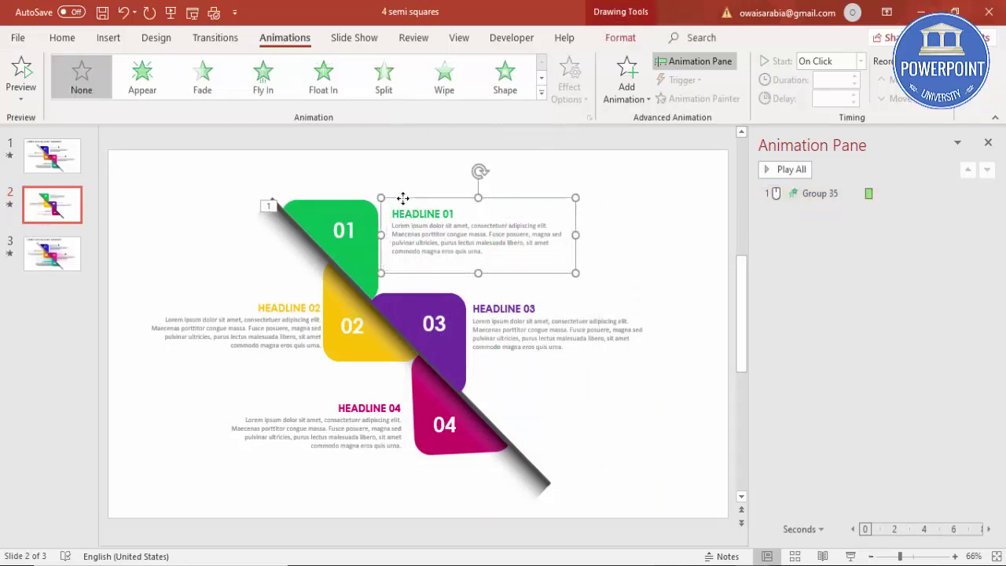
- Give HEADLINE 01 a Wipe From Left entrance starting After Previous, and preview it
{"action": "left_click", "coordinate": [467, 85]}
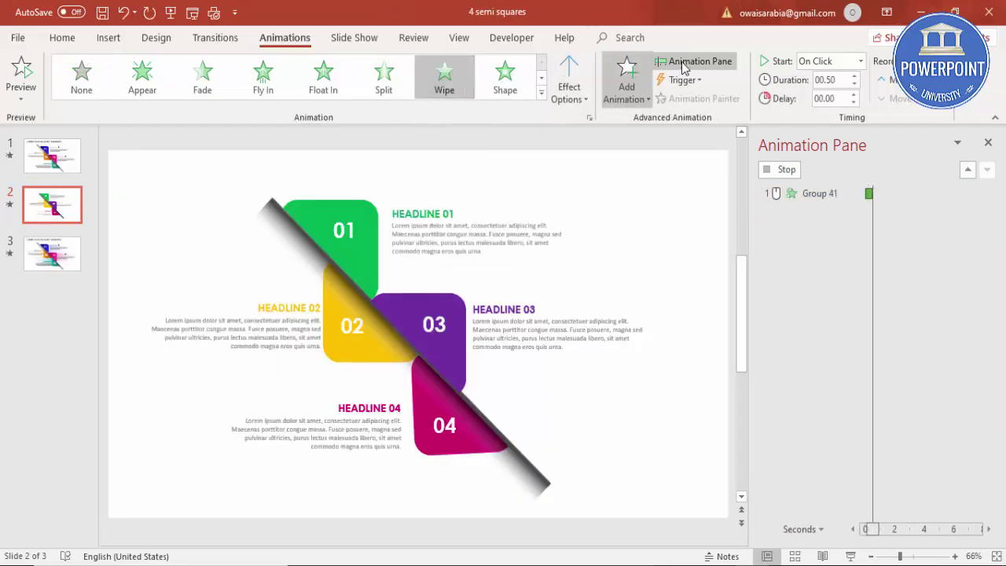
{"action": "left_click", "coordinate": [566, 98]}
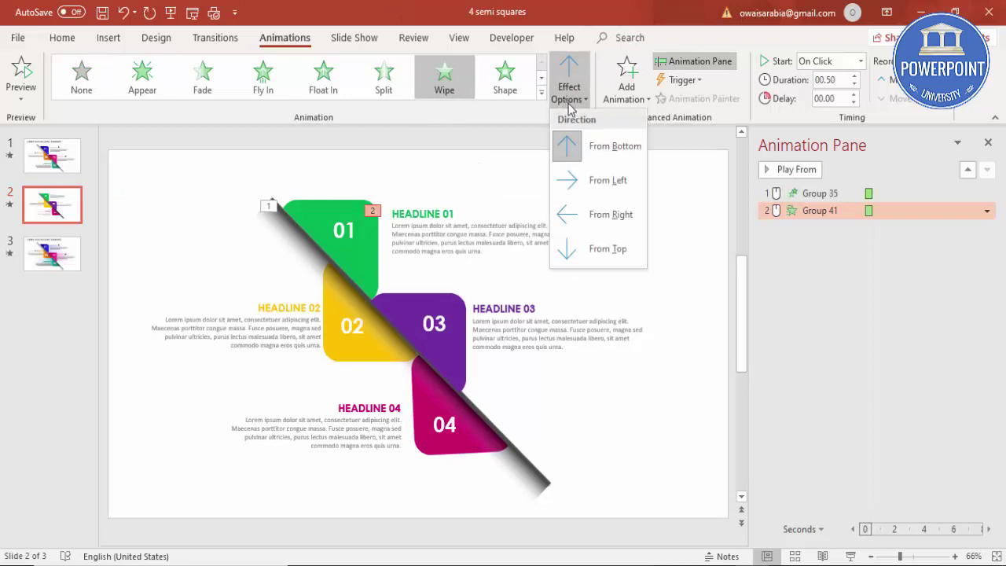
{"action": "left_click", "coordinate": [595, 157]}
{"action": "left_click", "coordinate": [569, 94]}
{"action": "left_click", "coordinate": [591, 178]}
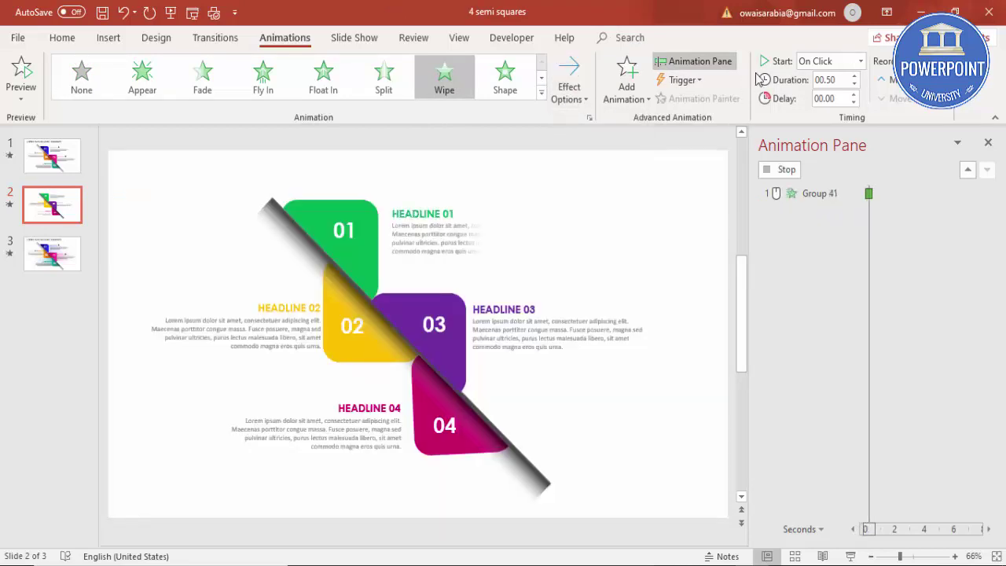
{"action": "left_click", "coordinate": [859, 62]}
{"action": "left_click", "coordinate": [825, 109]}
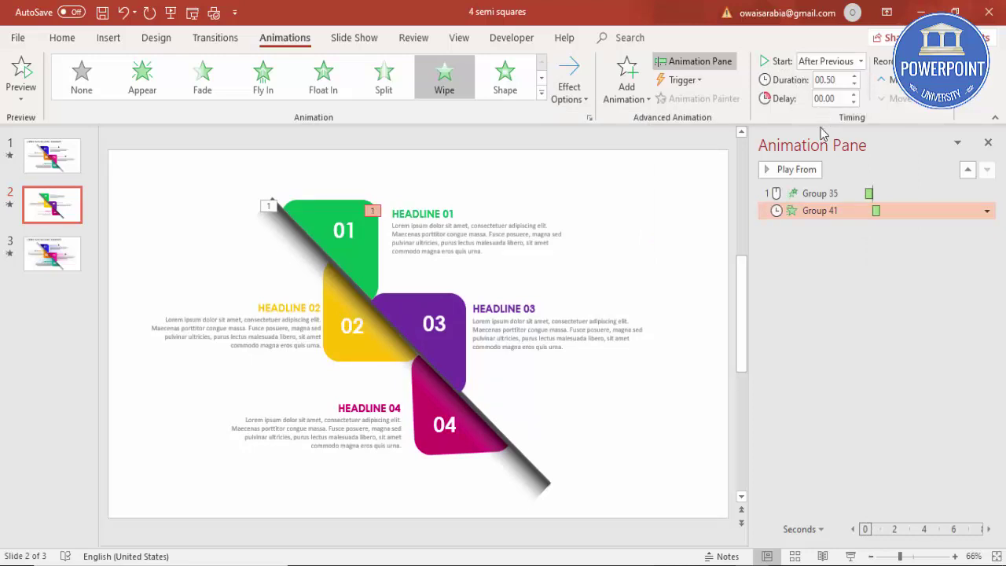
{"action": "left_click", "coordinate": [783, 169]}
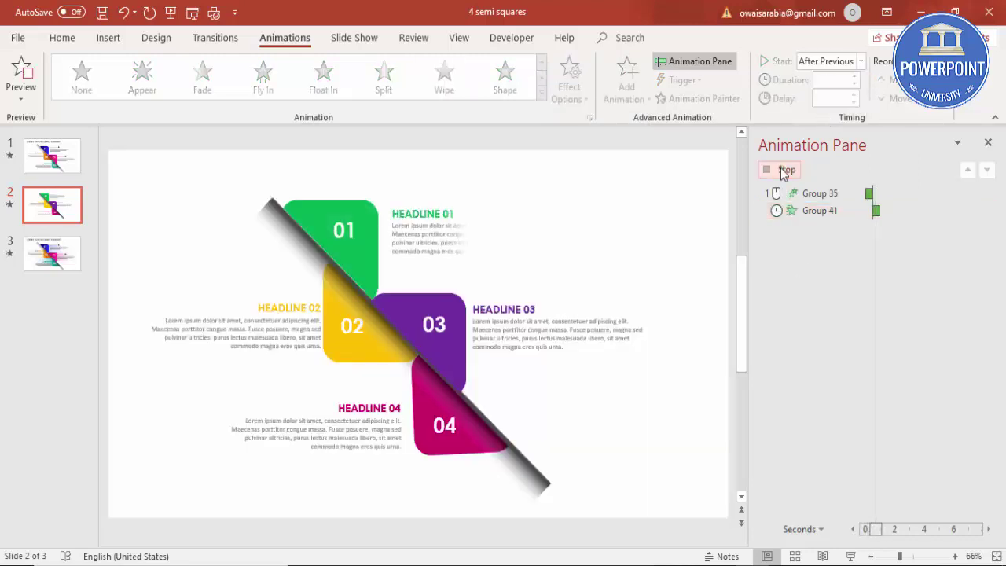
{"action": "left_click", "coordinate": [315, 229]}
{"action": "left_click", "coordinate": [699, 98]}
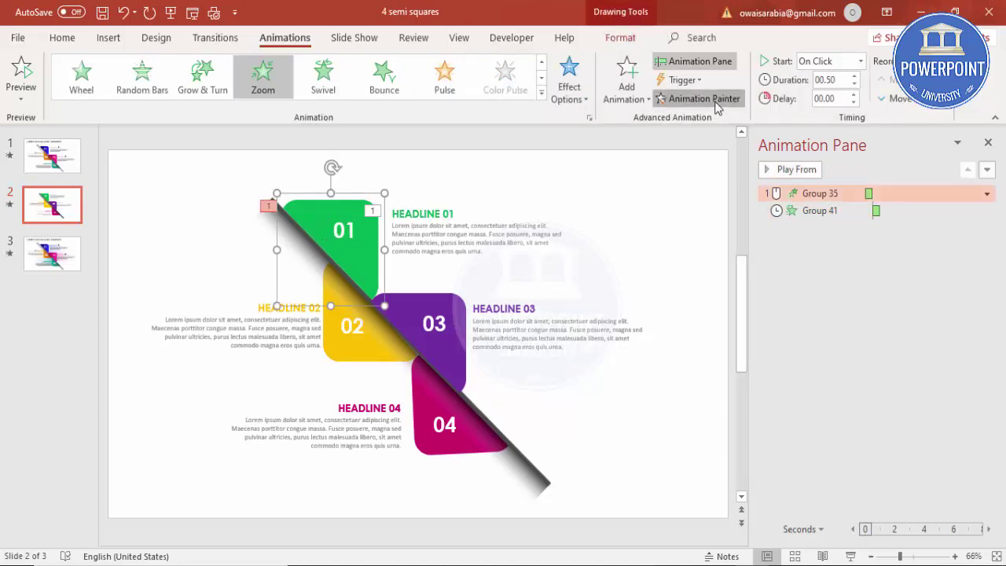
- Copy the Zoom entrance to square 02, undoing an accidental application to the bar
{"action": "left_click", "coordinate": [385, 341]}
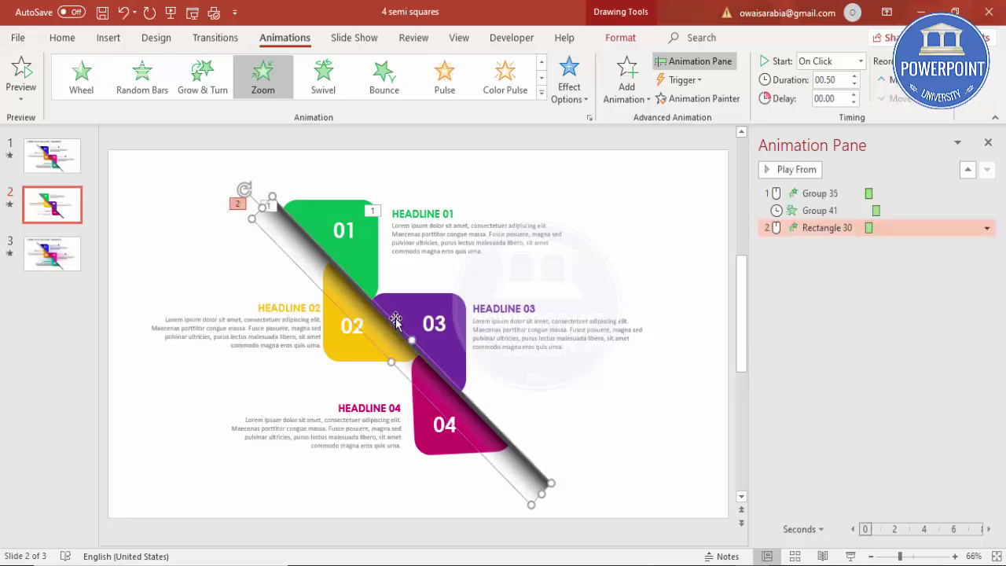
{"action": "key", "text": "ctrl+z"}
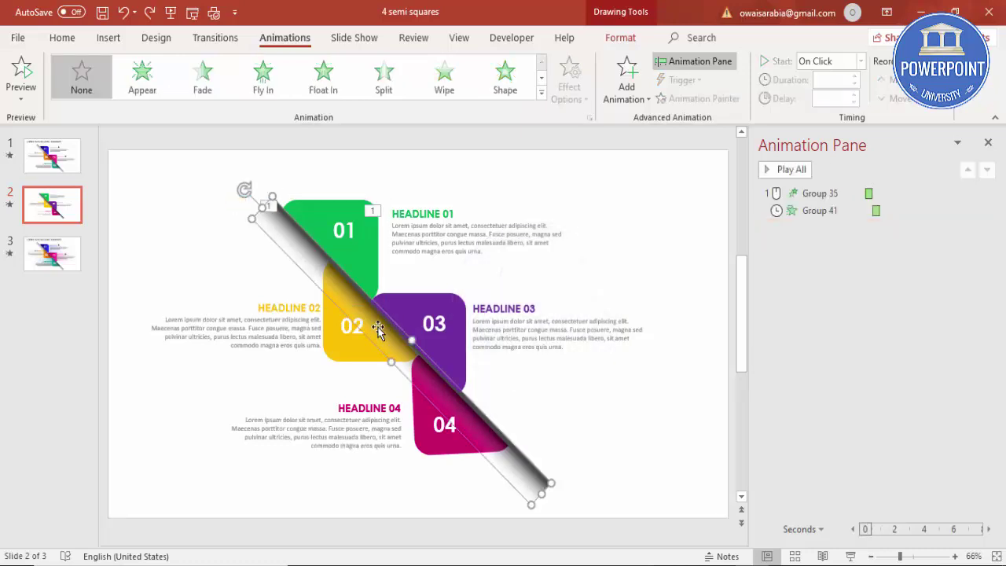
{"action": "left_click", "coordinate": [333, 212]}
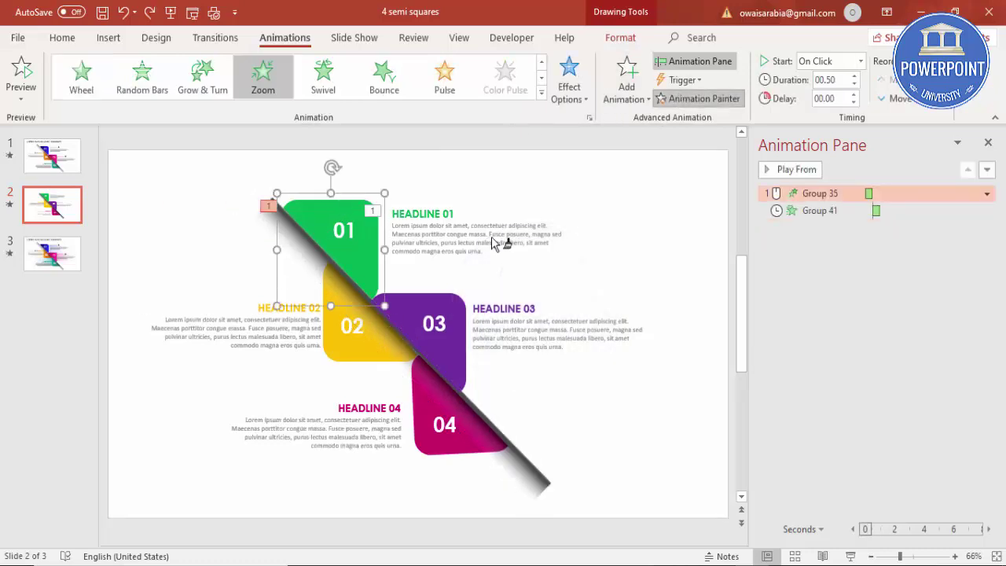
{"action": "key", "text": "ctrl+z"}
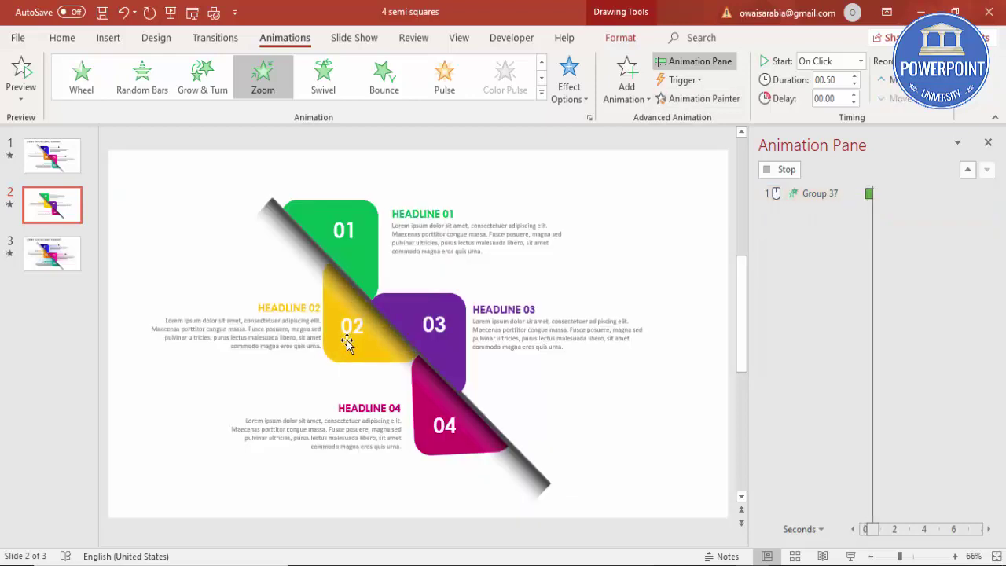
- Paint the Wipe animation onto HEADLINE 02's text and set it From Right
{"action": "left_click", "coordinate": [411, 211]}
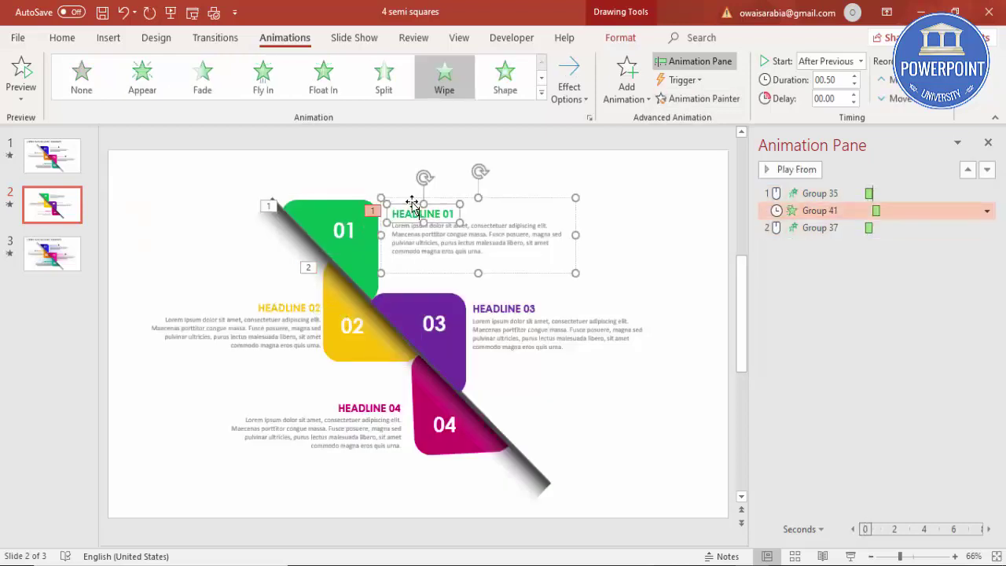
{"action": "left_click", "coordinate": [674, 98]}
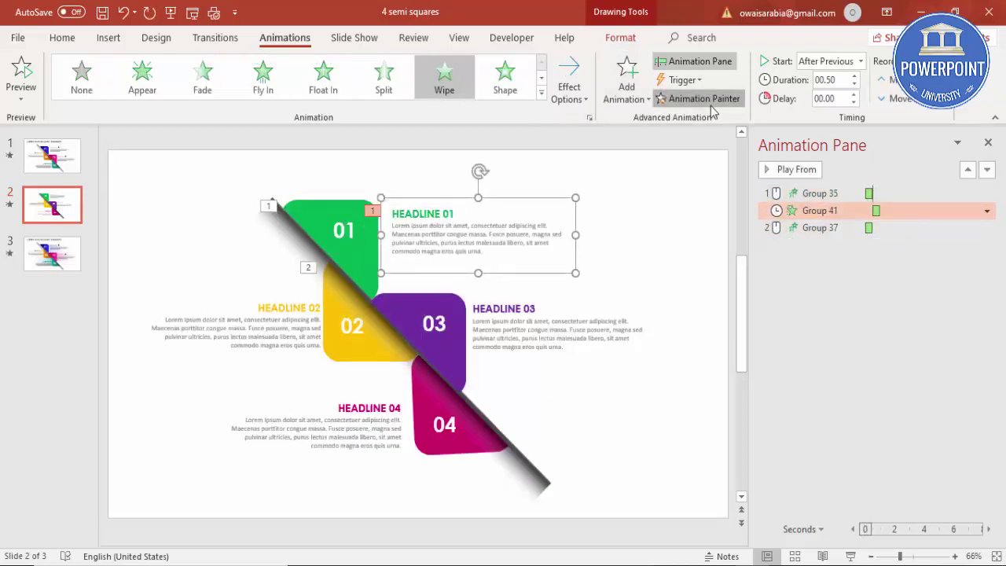
{"action": "left_click", "coordinate": [252, 337]}
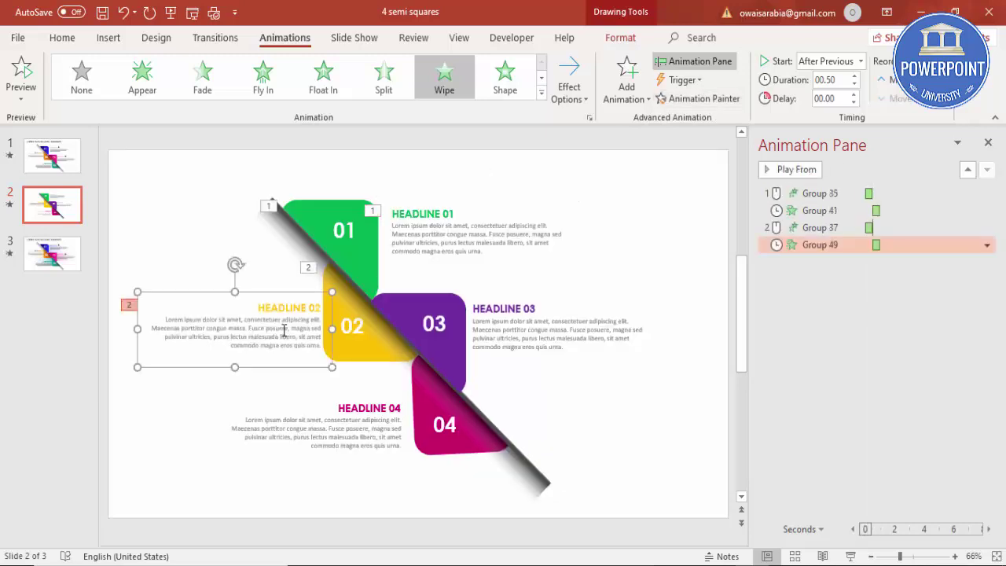
{"action": "left_click", "coordinate": [569, 88]}
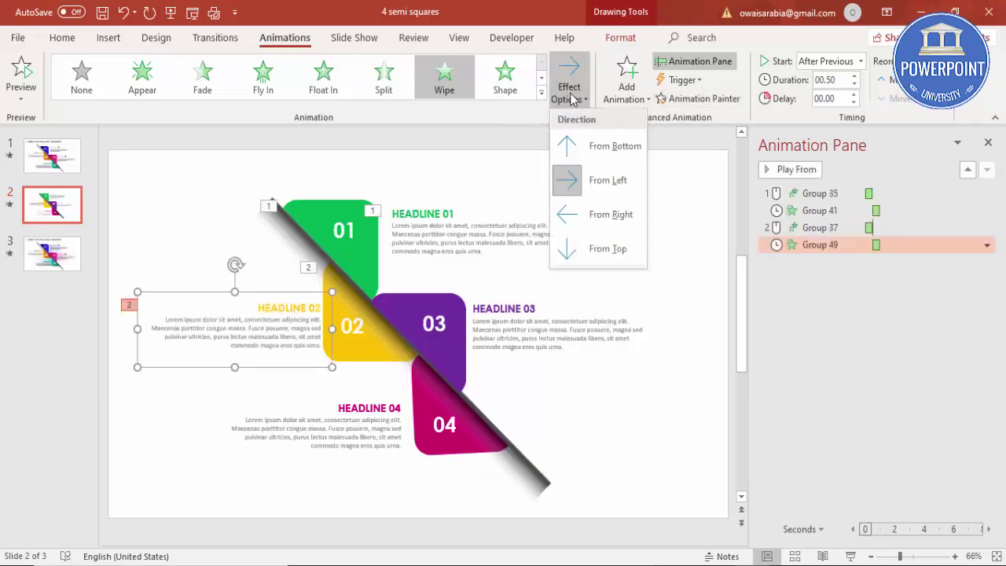
{"action": "left_click", "coordinate": [614, 216]}
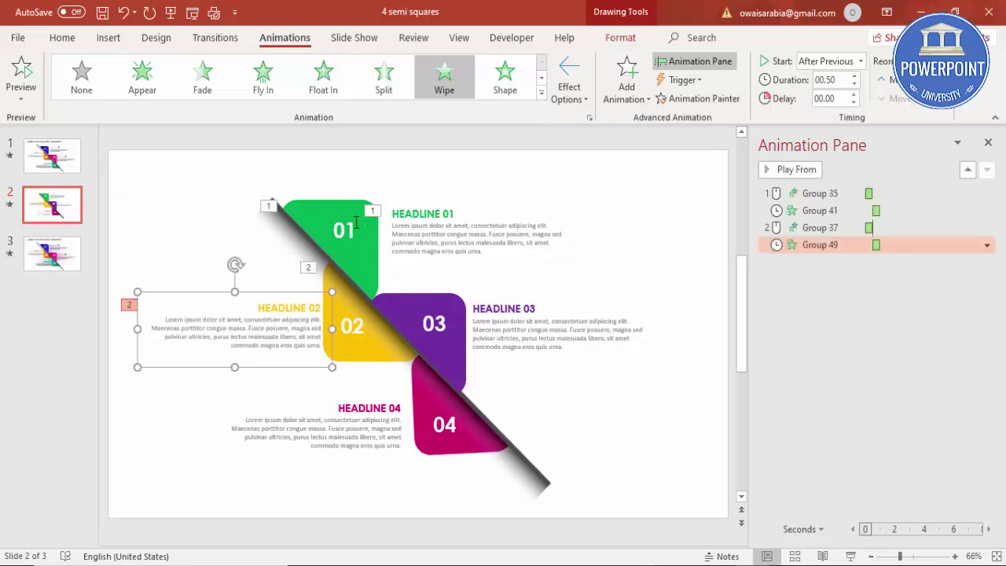
- Paint the 01 square's Zoom animation onto square 03
{"action": "left_click", "coordinate": [334, 207]}
{"action": "left_click", "coordinate": [727, 99]}
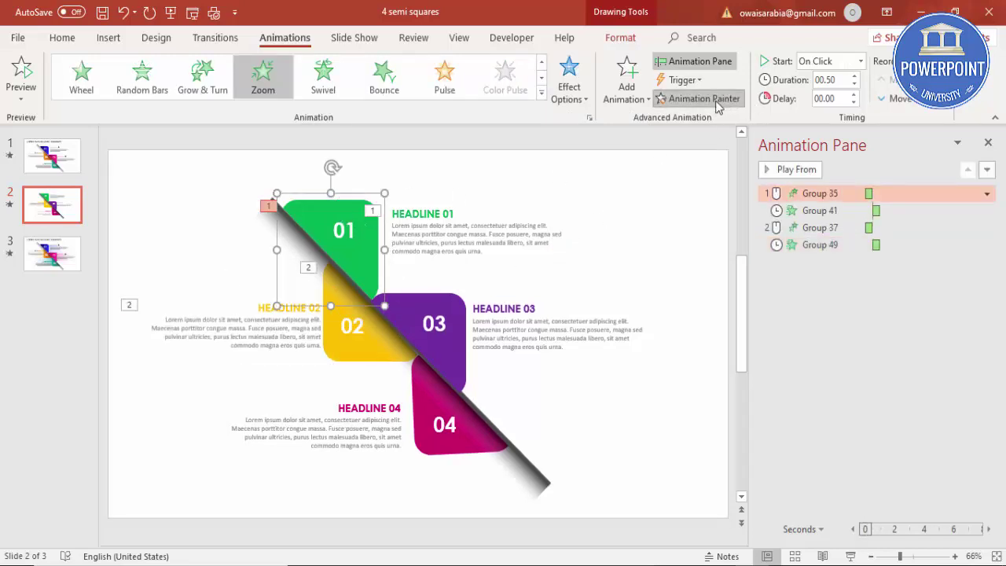
{"action": "left_click", "coordinate": [429, 293]}
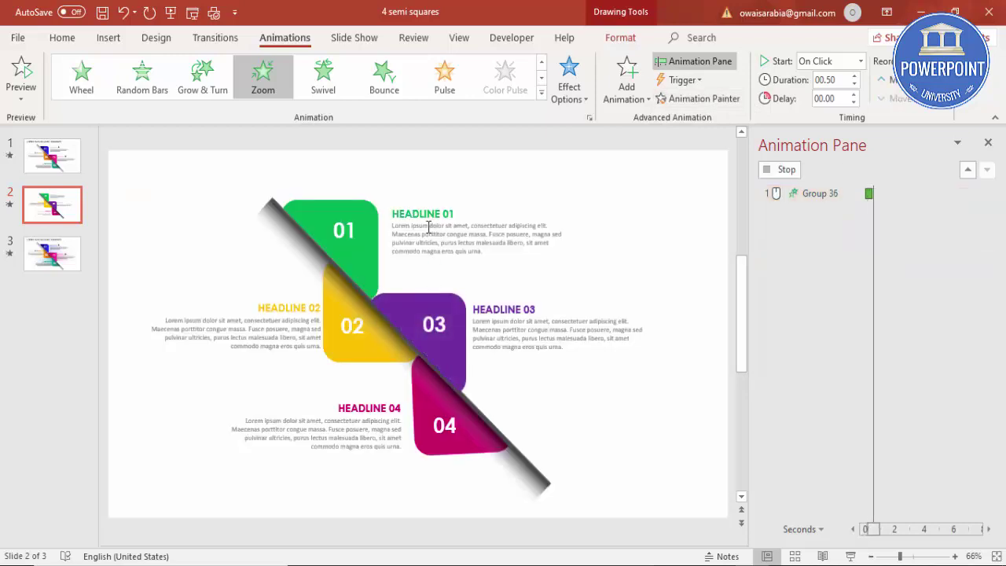